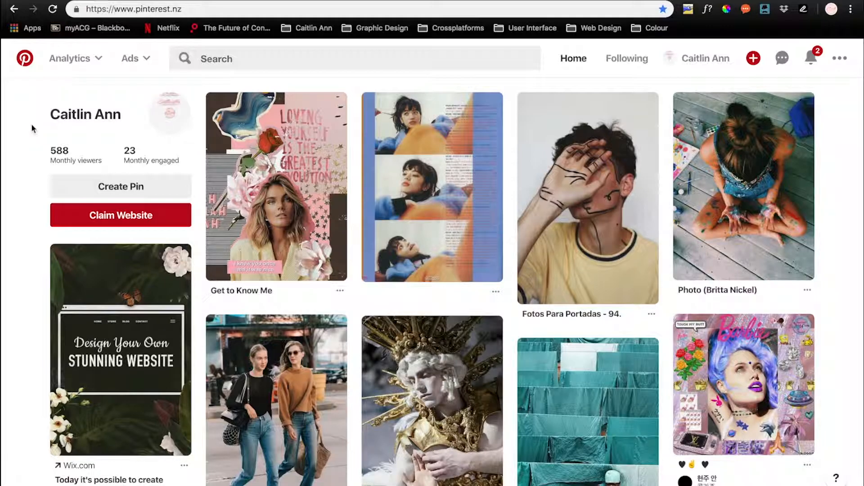
Open the account's own Pinterest profile and look through its saved pins
{"action": "left_click", "coordinate": [95, 118]}
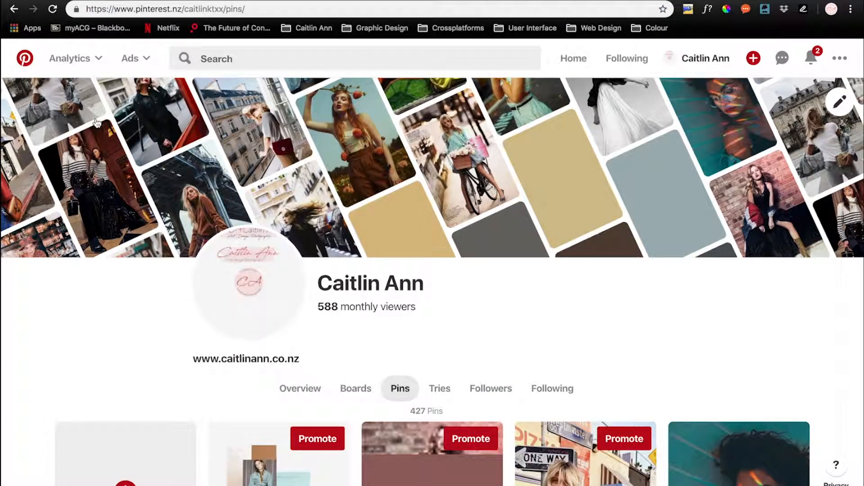
{"action": "scroll", "coordinate": [96, 122], "scroll_direction": "down", "scroll_amount": 4}
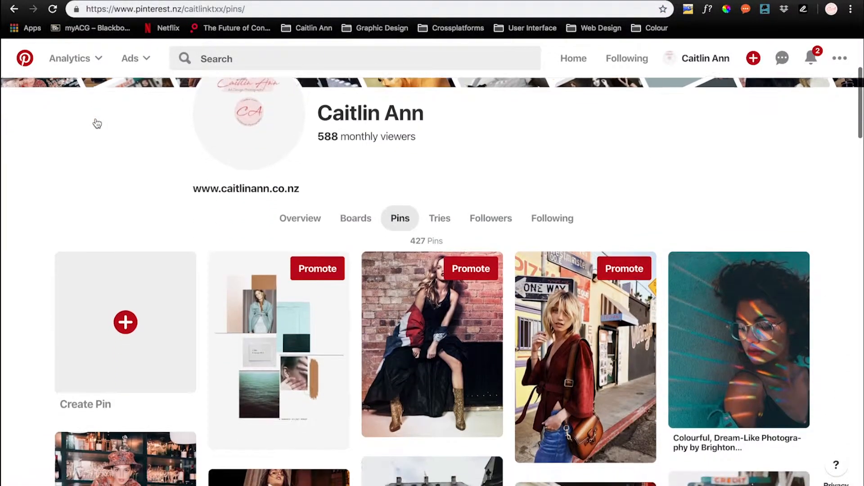
{"action": "scroll", "coordinate": [97, 123], "scroll_direction": "up", "scroll_amount": 4}
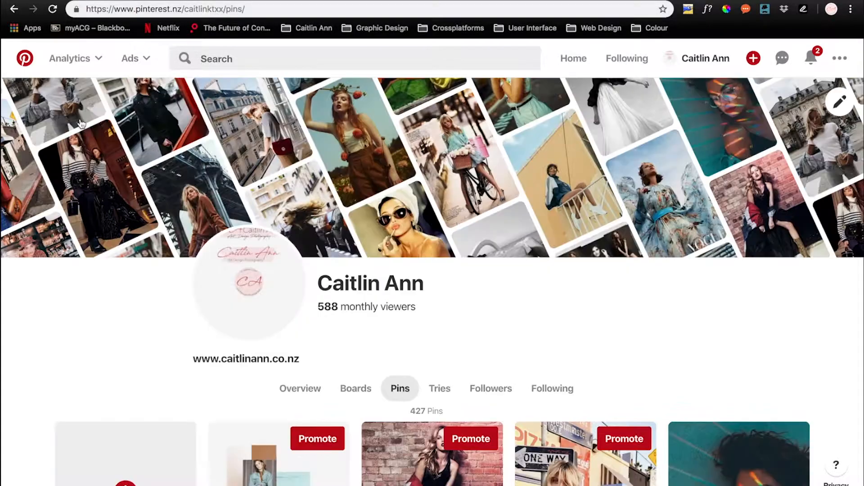
{"action": "scroll", "coordinate": [82, 124], "scroll_direction": "down", "scroll_amount": 4}
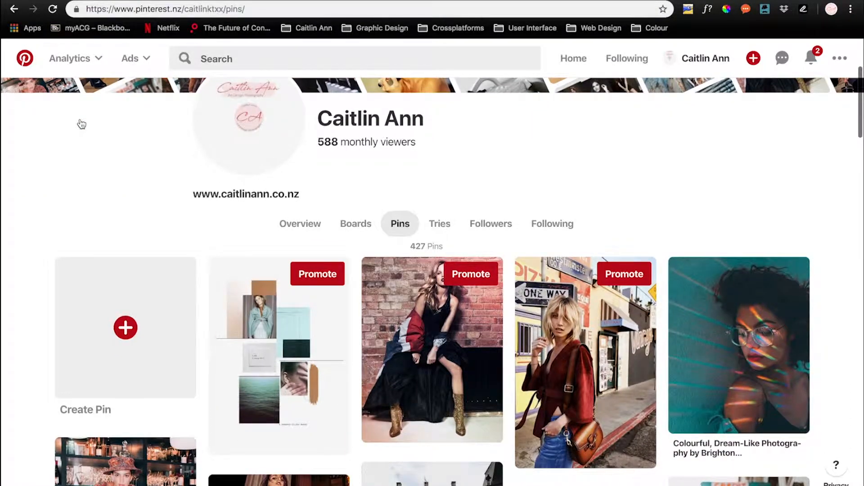
{"action": "scroll", "coordinate": [81, 124], "scroll_direction": "down", "scroll_amount": 4}
{"action": "scroll", "coordinate": [81, 124], "scroll_direction": "down", "scroll_amount": 2}
{"action": "scroll", "coordinate": [81, 124], "scroll_direction": "up", "scroll_amount": 8}
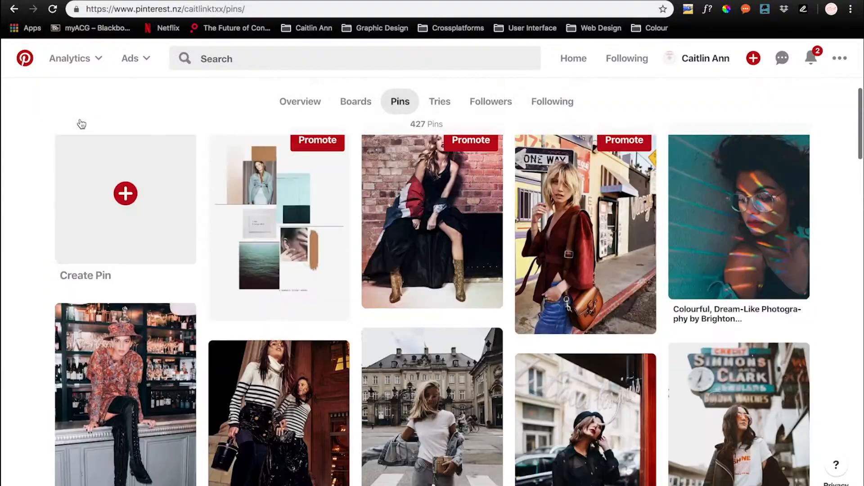
Show the profile's boards and look through the board collection
{"action": "left_click", "coordinate": [363, 295]}
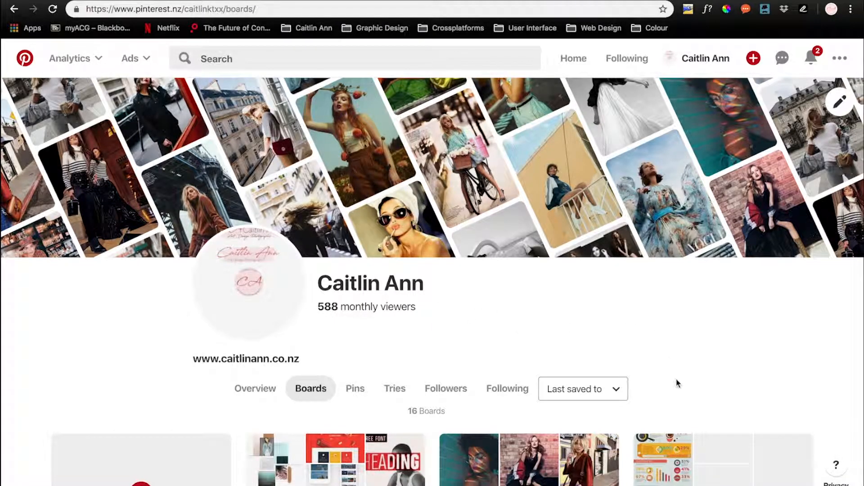
{"action": "scroll", "coordinate": [676, 380], "scroll_direction": "down", "scroll_amount": 5}
{"action": "scroll", "coordinate": [678, 384], "scroll_direction": "down", "scroll_amount": 1}
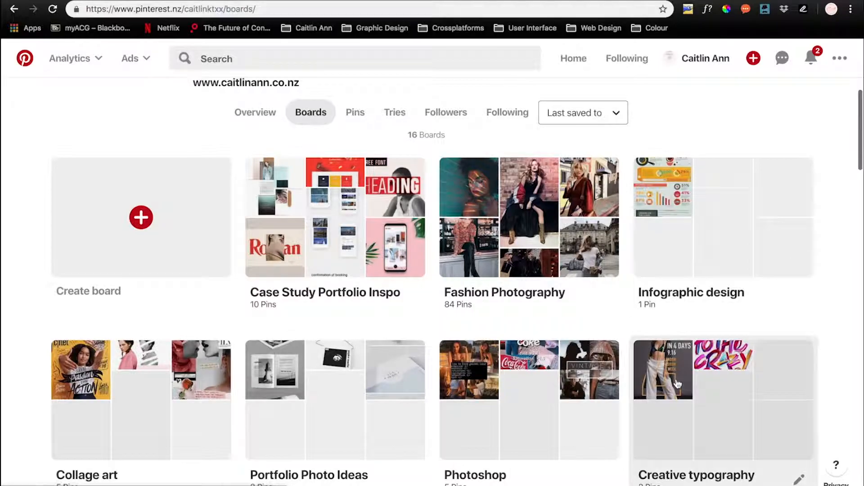
Open the Case Study Portfolio Inspo board and examine its collaborator option and saved pins
{"action": "left_click", "coordinate": [359, 244]}
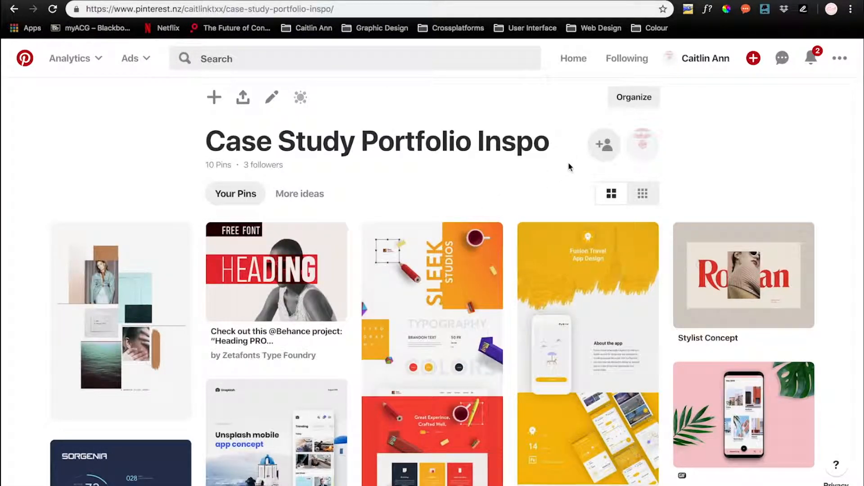
{"action": "left_click", "coordinate": [605, 145]}
{"action": "left_click", "coordinate": [598, 139]}
{"action": "scroll", "coordinate": [660, 157], "scroll_direction": "down", "scroll_amount": 7}
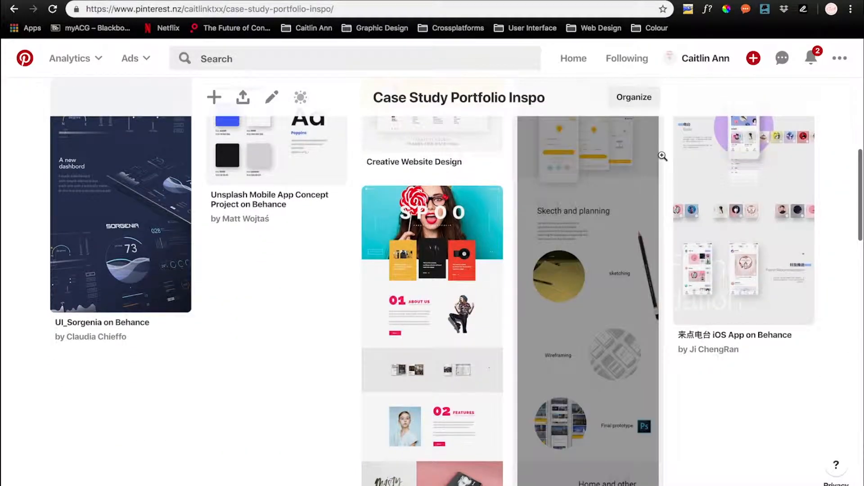
{"action": "scroll", "coordinate": [662, 158], "scroll_direction": "up", "scroll_amount": 10}
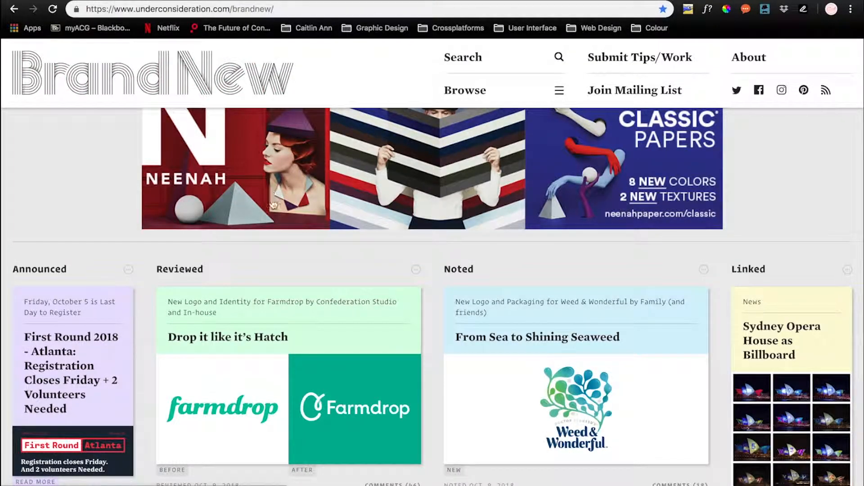
Browse the before-and-after logo and identity reviews on the Brand New site
{"action": "scroll", "coordinate": [243, 270], "scroll_direction": "down", "scroll_amount": 5}
{"action": "scroll", "coordinate": [245, 257], "scroll_direction": "down", "scroll_amount": 2}
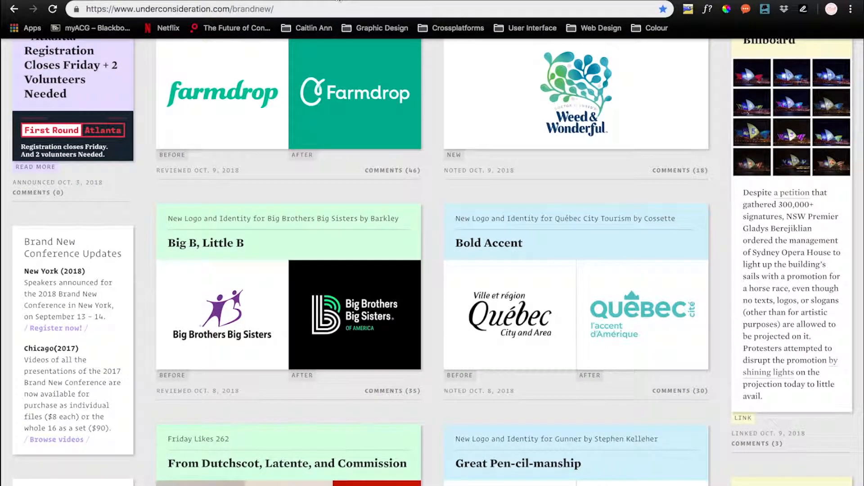
{"action": "scroll", "coordinate": [339, 152], "scroll_direction": "down", "scroll_amount": 9}
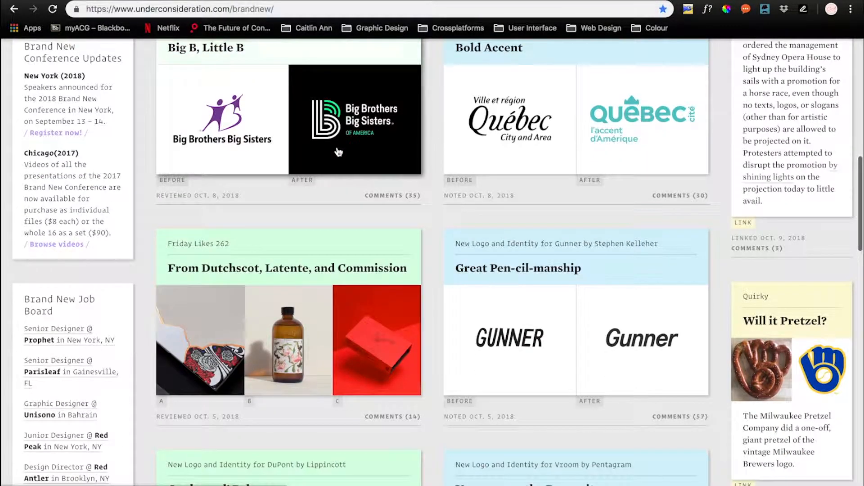
{"action": "scroll", "coordinate": [338, 152], "scroll_direction": "down", "scroll_amount": 2}
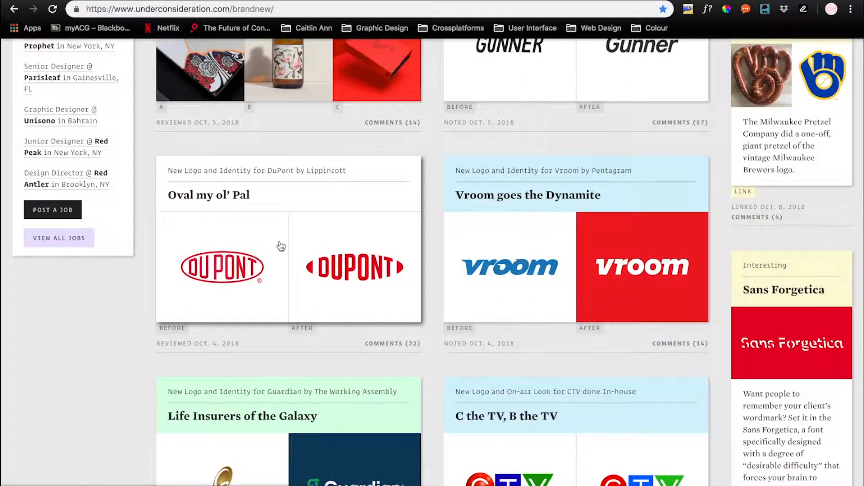
{"action": "scroll", "coordinate": [281, 247], "scroll_direction": "down", "scroll_amount": 1}
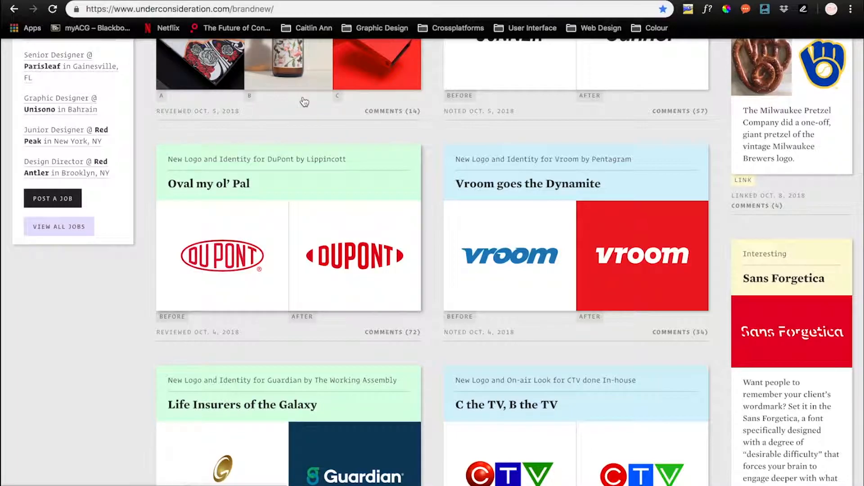
Switch to the Awwwards site and browse the previous Sites of the Day winners and the Nominees
{"action": "key", "text": "ctrl+Tab"}
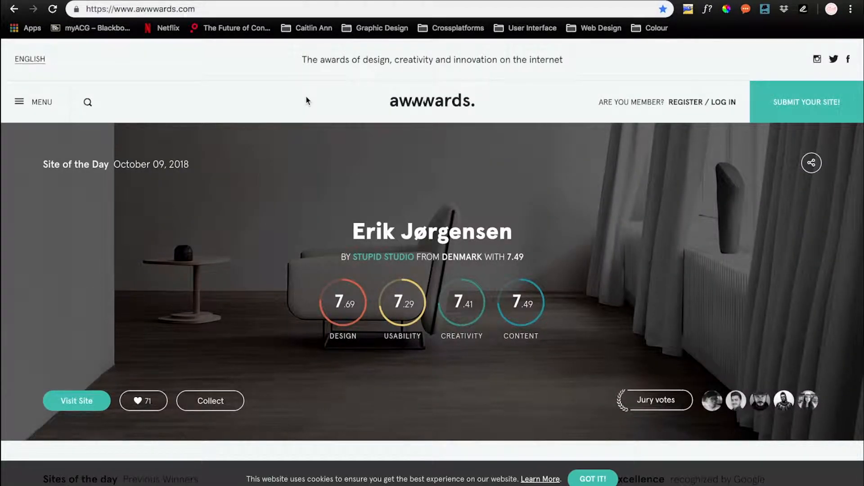
{"action": "scroll", "coordinate": [306, 97], "scroll_direction": "down", "scroll_amount": 8}
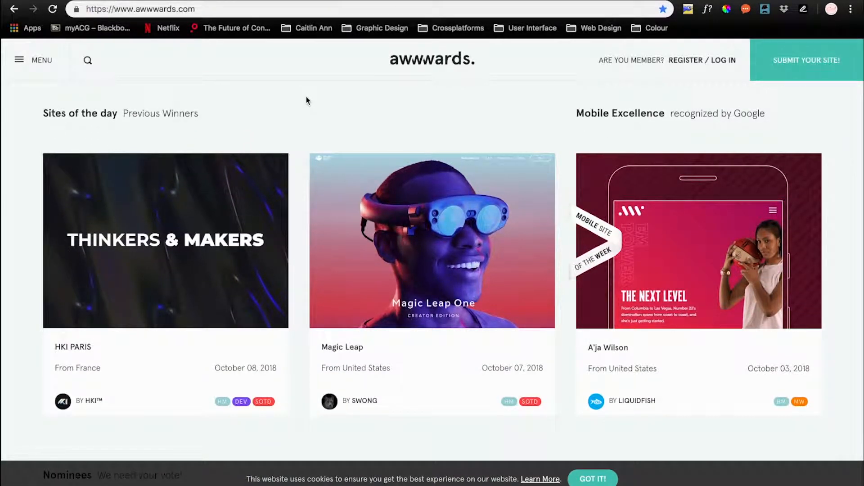
{"action": "scroll", "coordinate": [306, 100], "scroll_direction": "down", "scroll_amount": 4}
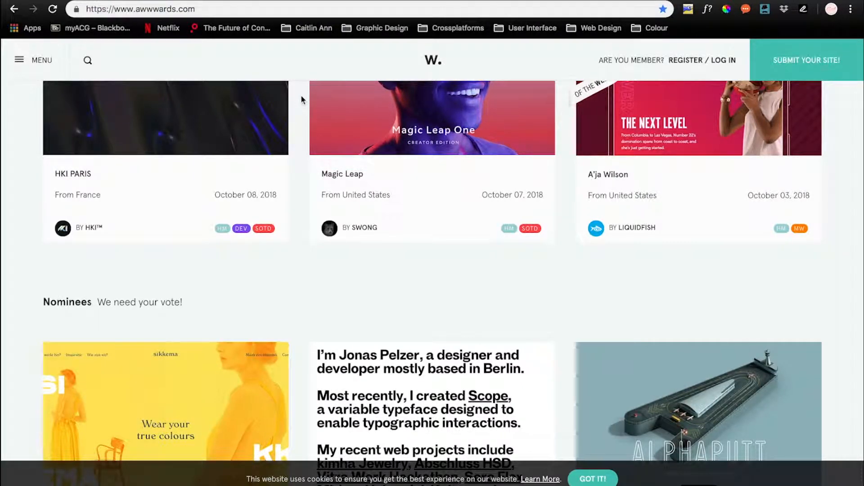
{"action": "scroll", "coordinate": [301, 96], "scroll_direction": "down", "scroll_amount": 3}
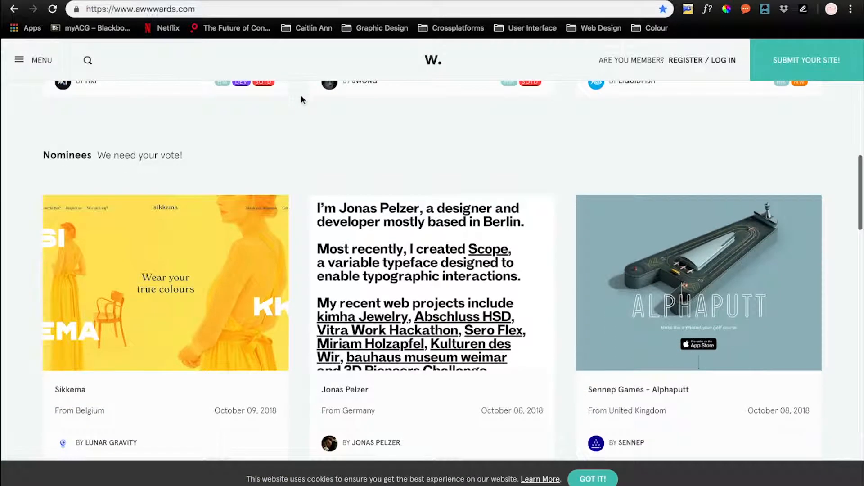
{"action": "scroll", "coordinate": [301, 96], "scroll_direction": "down", "scroll_amount": 2}
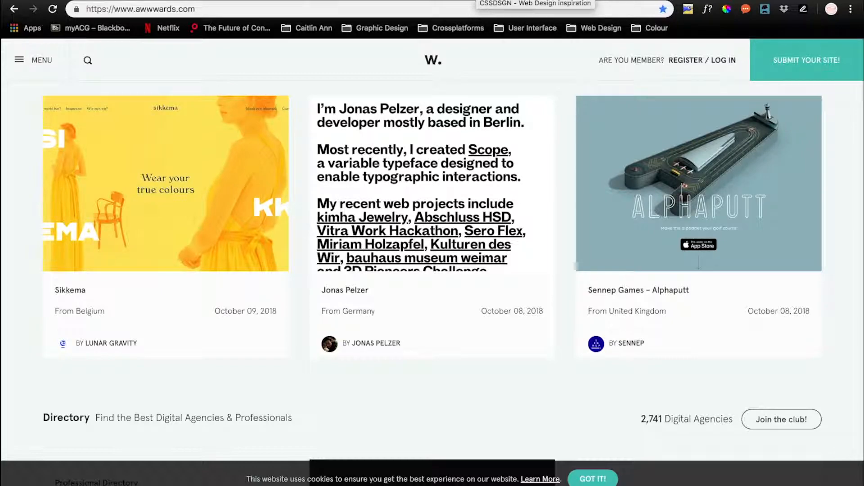
Switch to the CSSDSGN web design inspiration site and browse its gallery of featured websites
{"action": "left_click", "coordinate": [477, 1]}
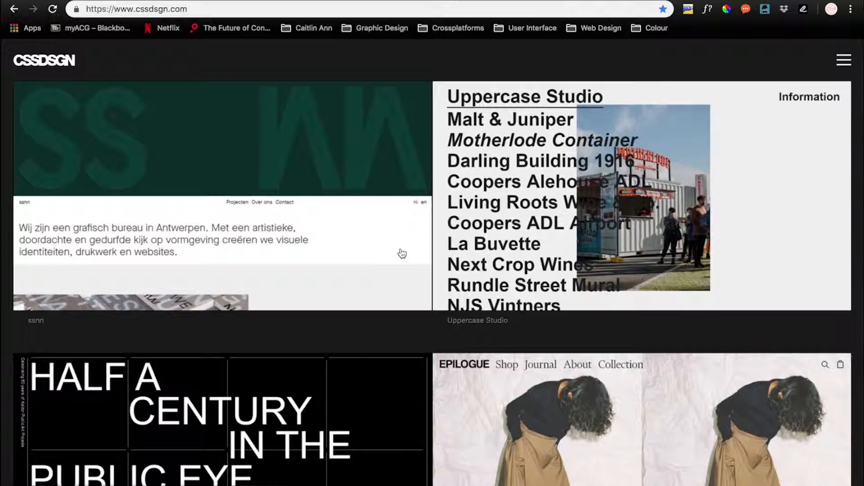
{"action": "scroll", "coordinate": [402, 254], "scroll_direction": "down", "scroll_amount": 6}
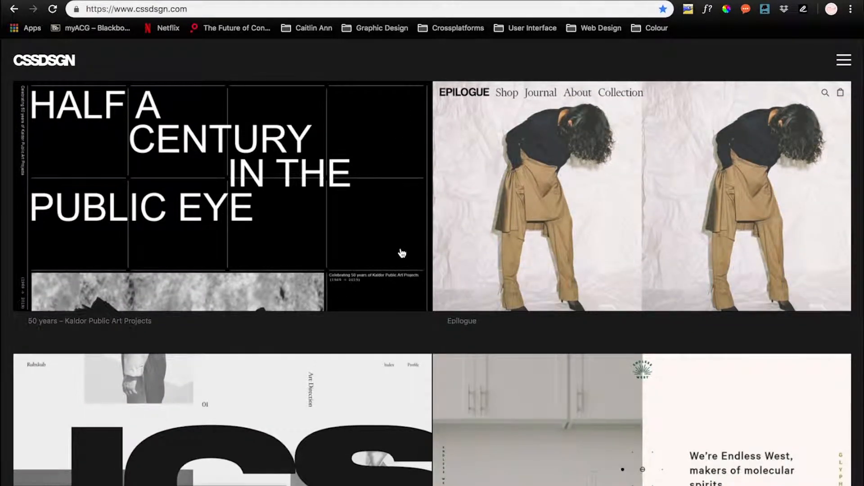
{"action": "scroll", "coordinate": [402, 254], "scroll_direction": "down", "scroll_amount": 6}
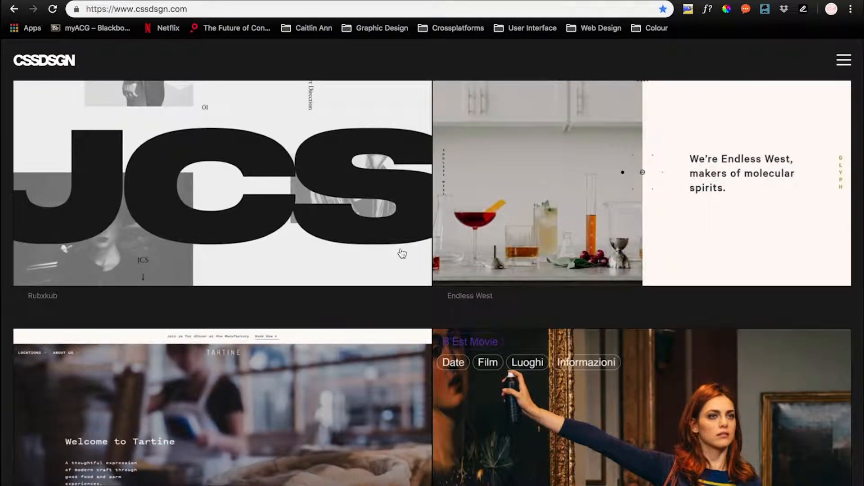
{"action": "scroll", "coordinate": [402, 254], "scroll_direction": "down", "scroll_amount": 5}
{"action": "scroll", "coordinate": [402, 253], "scroll_direction": "down", "scroll_amount": 5}
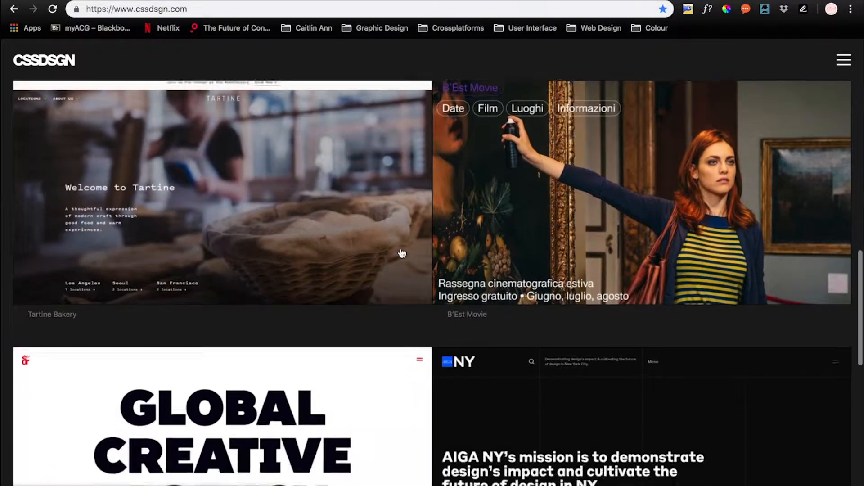
{"action": "scroll", "coordinate": [403, 253], "scroll_direction": "down", "scroll_amount": 8}
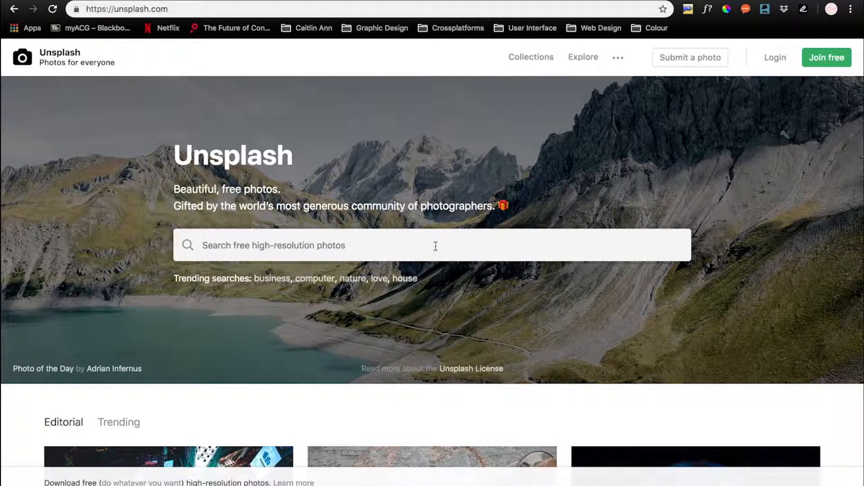
Browse the Editorial photos on the Unsplash home page and return to its search banner
{"action": "scroll", "coordinate": [436, 246], "scroll_direction": "down", "scroll_amount": 3}
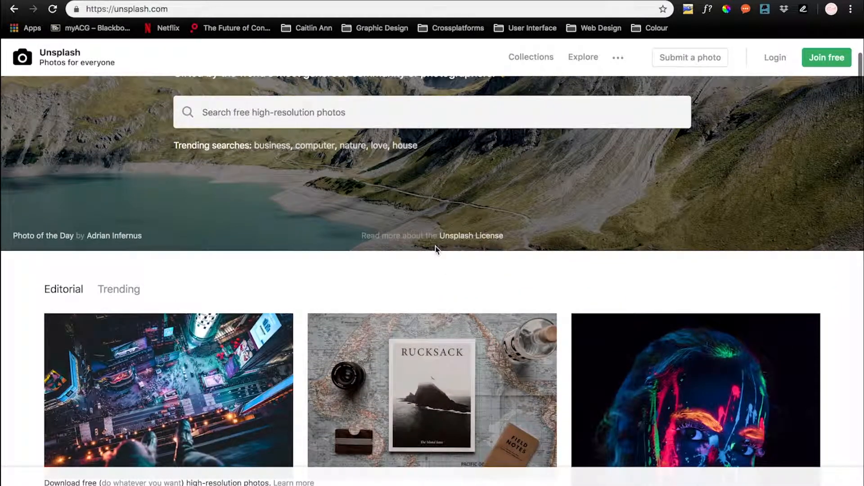
{"action": "scroll", "coordinate": [435, 246], "scroll_direction": "down", "scroll_amount": 4}
{"action": "mouse_move", "coordinate": [435, 246]}
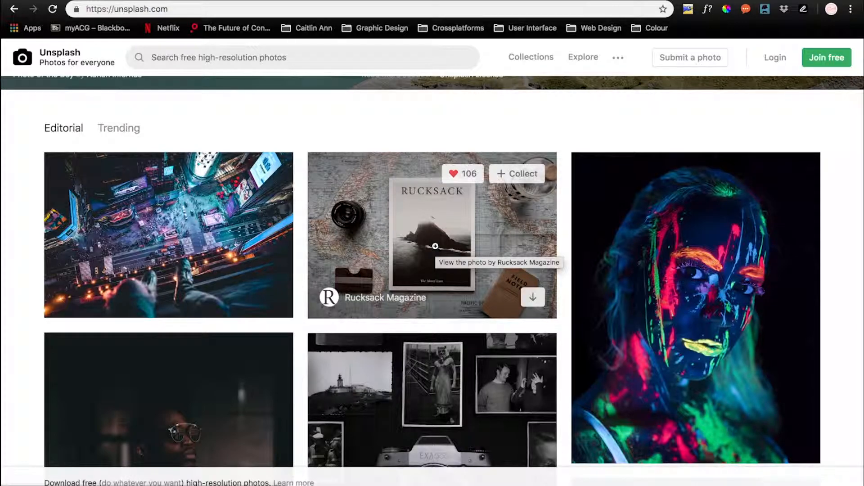
{"action": "scroll", "coordinate": [435, 246], "scroll_direction": "down", "scroll_amount": 3}
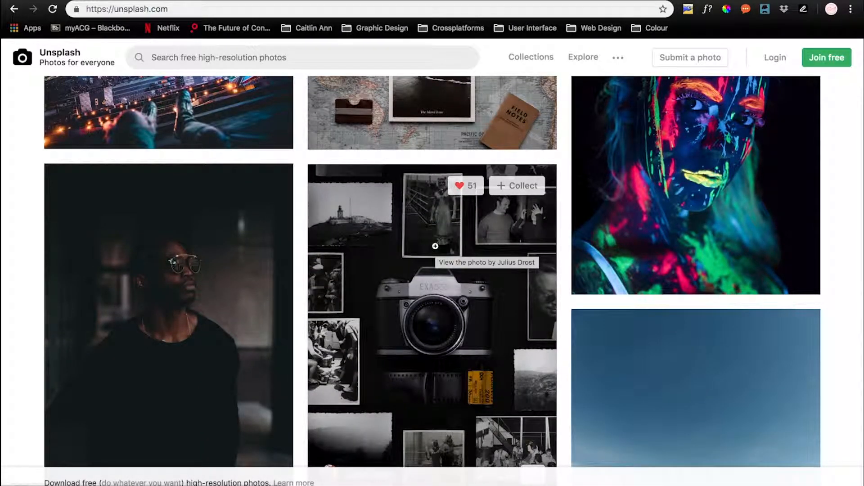
{"action": "scroll", "coordinate": [435, 246], "scroll_direction": "up", "scroll_amount": 9}
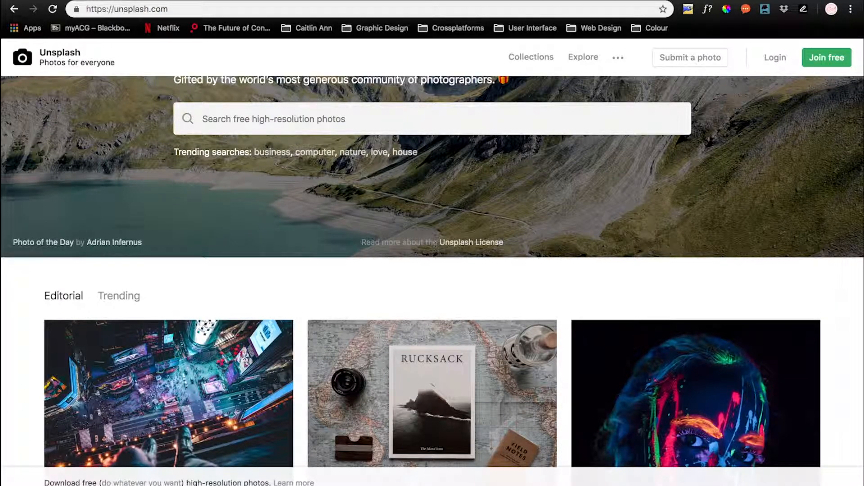
{"action": "scroll", "coordinate": [435, 247], "scroll_direction": "up", "scroll_amount": 3}
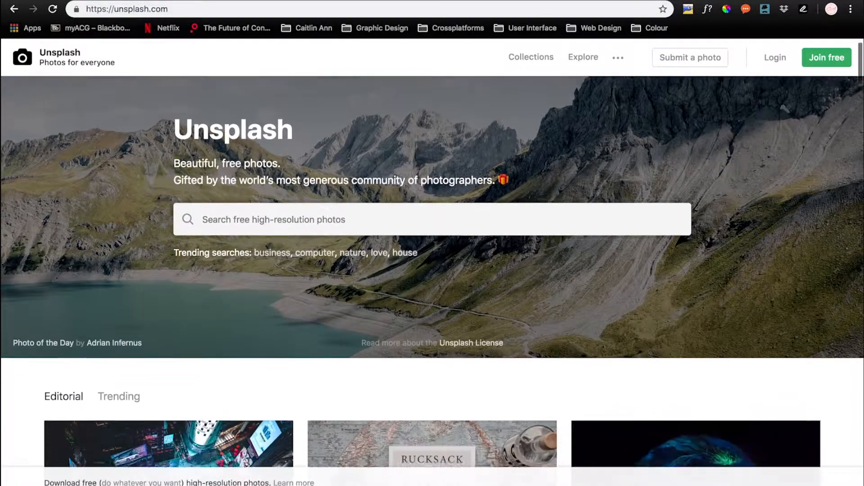
Preview the Rucksack Magazine photo on Unsplash, close the preview and browse further photos
{"action": "scroll", "coordinate": [438, 256], "scroll_direction": "down", "scroll_amount": 5}
{"action": "left_click", "coordinate": [438, 255]}
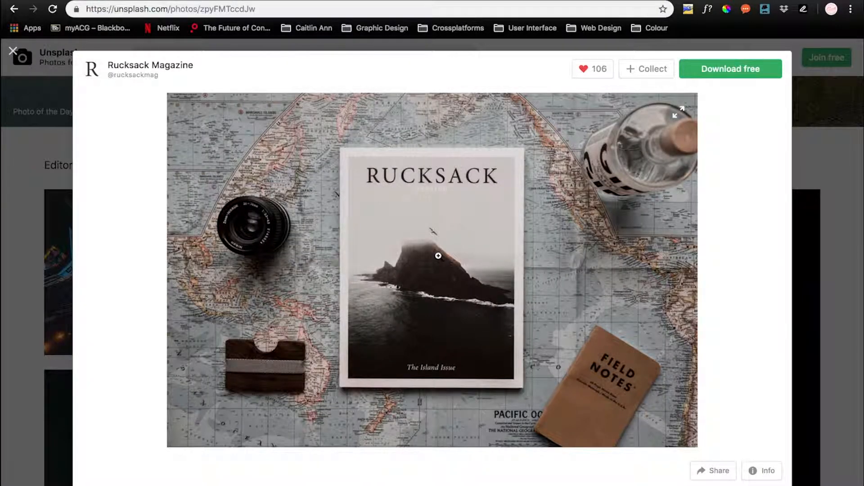
{"action": "left_click", "coordinate": [823, 421]}
{"action": "scroll", "coordinate": [823, 422], "scroll_direction": "down", "scroll_amount": 8}
{"action": "scroll", "coordinate": [823, 421], "scroll_direction": "down", "scroll_amount": 3}
{"action": "scroll", "coordinate": [823, 421], "scroll_direction": "down", "scroll_amount": 4}
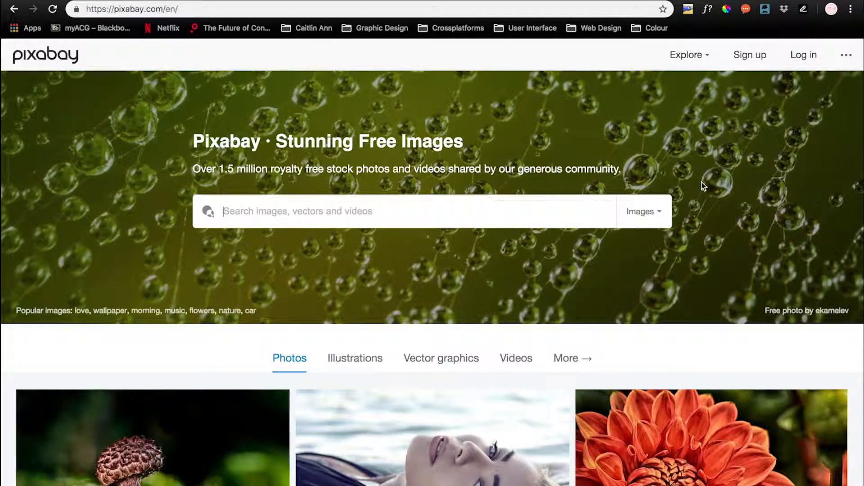
Look over the free photos on the Pixabay home page
{"action": "scroll", "coordinate": [702, 182], "scroll_direction": "down", "scroll_amount": 4}
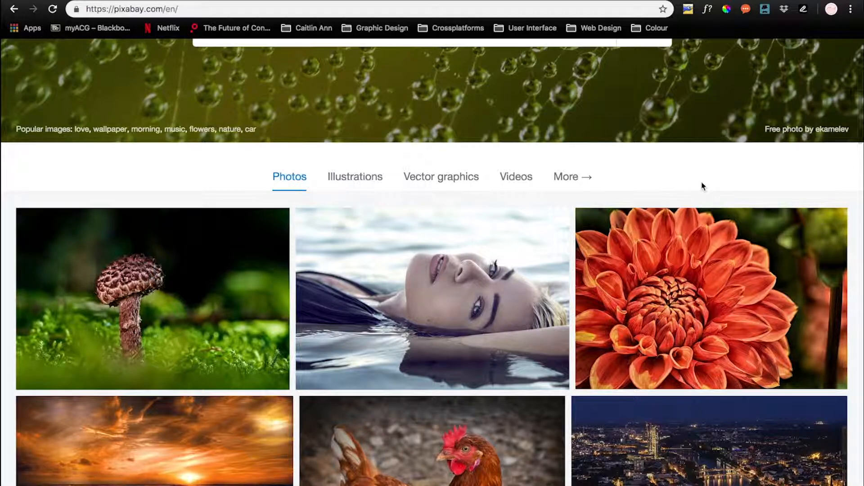
{"action": "scroll", "coordinate": [559, 196], "scroll_direction": "up", "scroll_amount": 4}
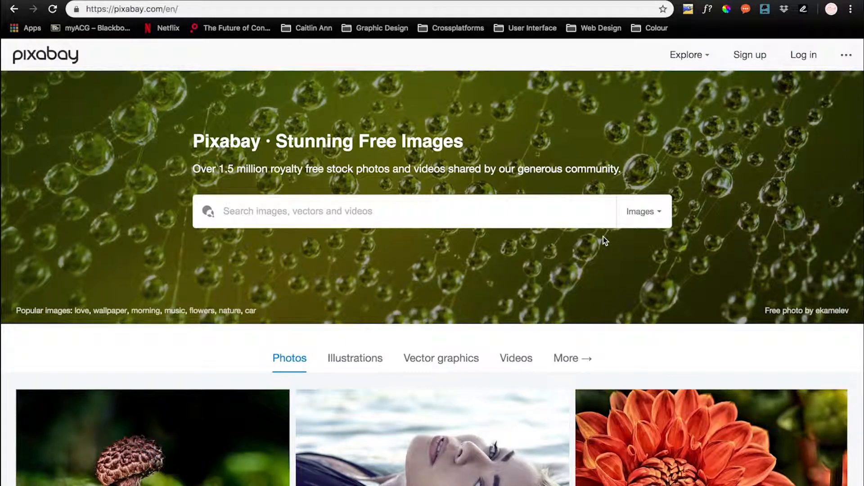
Visit the Find a Pantone Color page and switch to the DaFont font site
{"action": "key", "text": "ctrl+Right"}
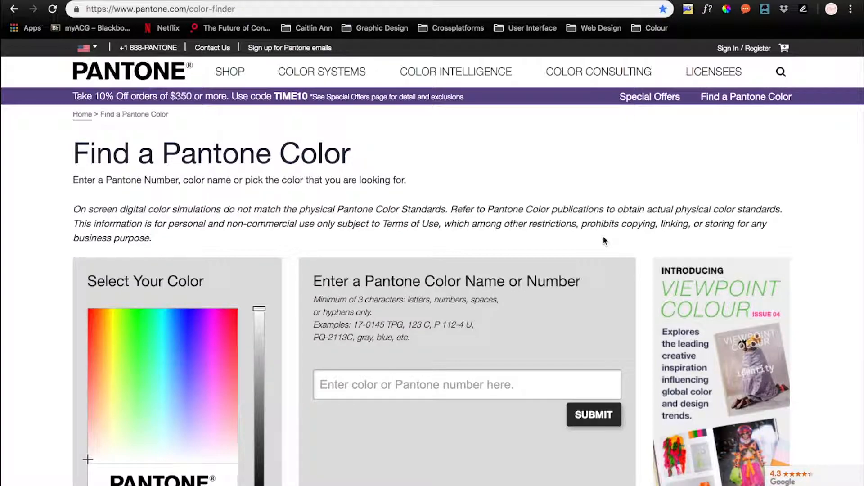
{"action": "left_click", "coordinate": [180, 1]}
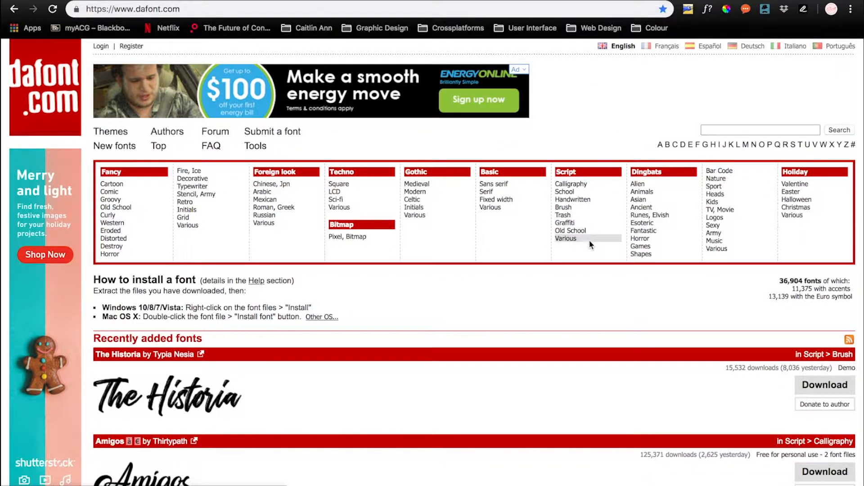
Look over DaFont's font categories and recently added fonts, and switch to the Google Fonts site
{"action": "scroll", "coordinate": [590, 242], "scroll_direction": "down", "scroll_amount": 5}
{"action": "scroll", "coordinate": [589, 241], "scroll_direction": "up", "scroll_amount": 5}
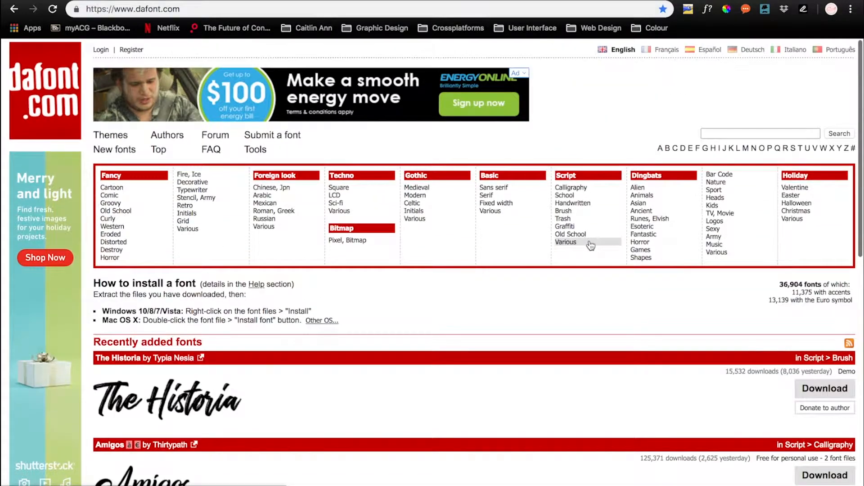
{"action": "scroll", "coordinate": [590, 246], "scroll_direction": "down", "scroll_amount": 5}
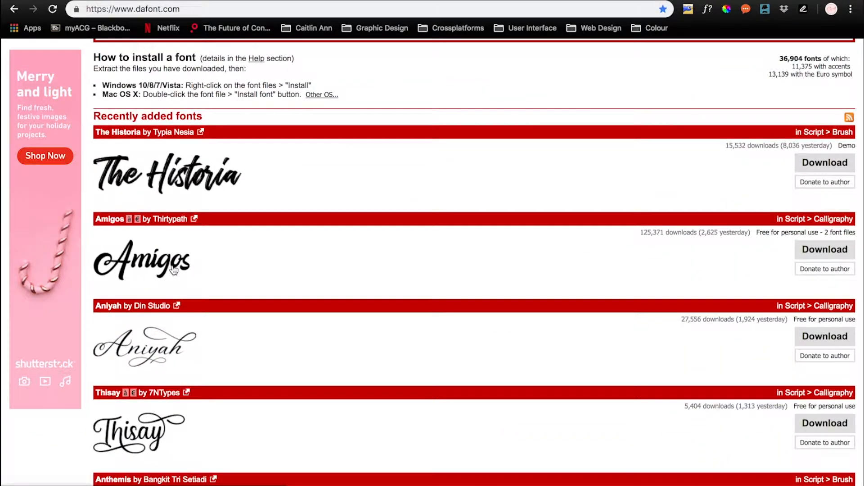
{"action": "scroll", "coordinate": [173, 270], "scroll_direction": "down", "scroll_amount": 5}
{"action": "scroll", "coordinate": [172, 266], "scroll_direction": "up", "scroll_amount": 10}
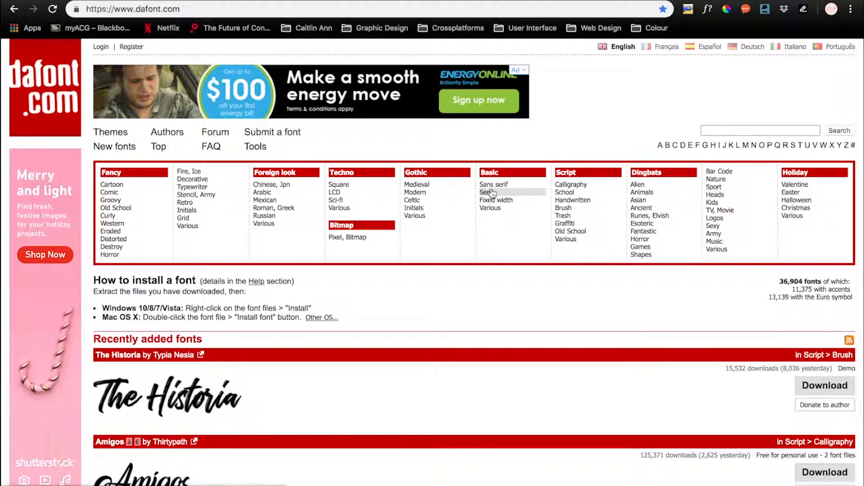
{"action": "scroll", "coordinate": [466, 217], "scroll_direction": "down", "scroll_amount": 3}
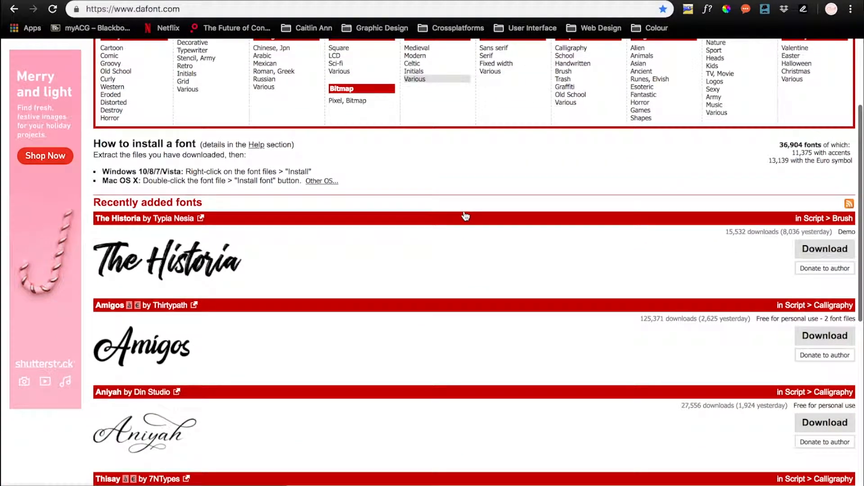
{"action": "scroll", "coordinate": [670, 398], "scroll_direction": "down", "scroll_amount": 2}
{"action": "scroll", "coordinate": [669, 394], "scroll_direction": "down", "scroll_amount": 5}
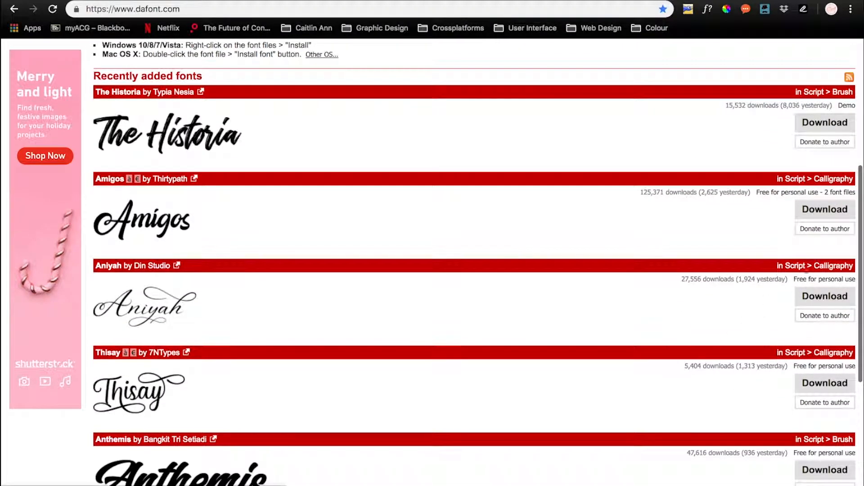
{"action": "scroll", "coordinate": [555, 228], "scroll_direction": "up", "scroll_amount": 10}
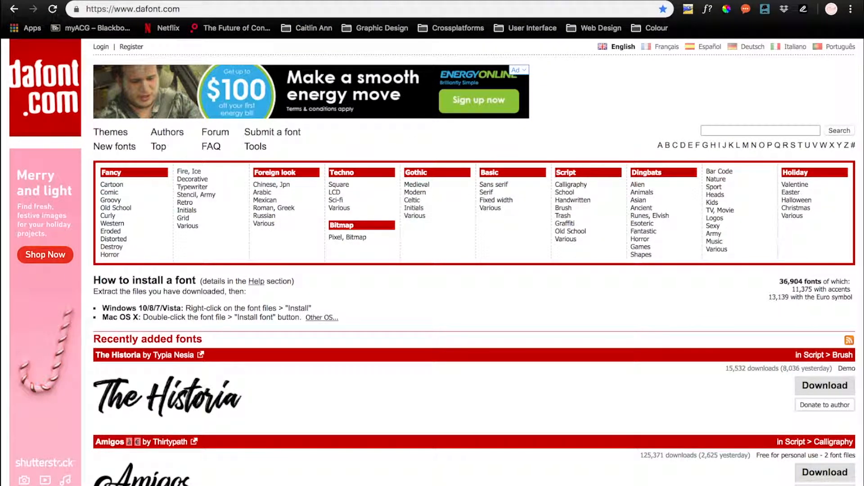
{"action": "key", "text": "ctrl+Tab"}
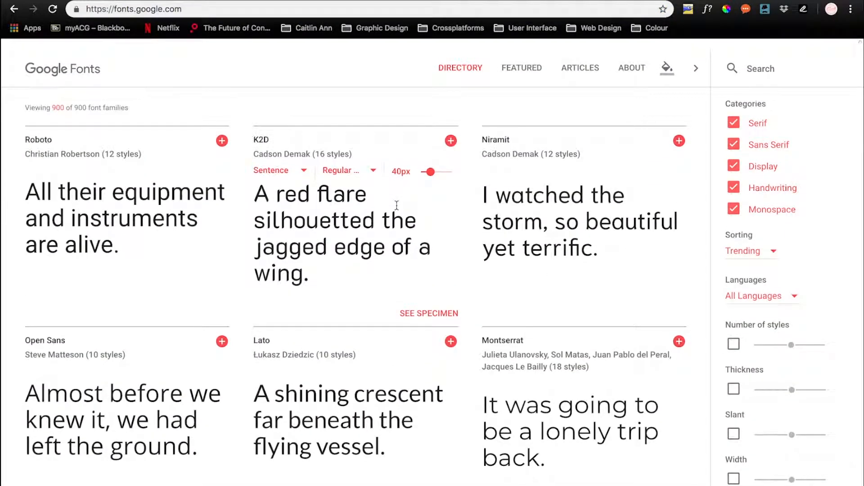
Browse the font families in the Google Fonts directory and switch to the Adobe Typekit site
{"action": "scroll", "coordinate": [396, 208], "scroll_direction": "down", "scroll_amount": 4}
{"action": "scroll", "coordinate": [396, 205], "scroll_direction": "down", "scroll_amount": 3}
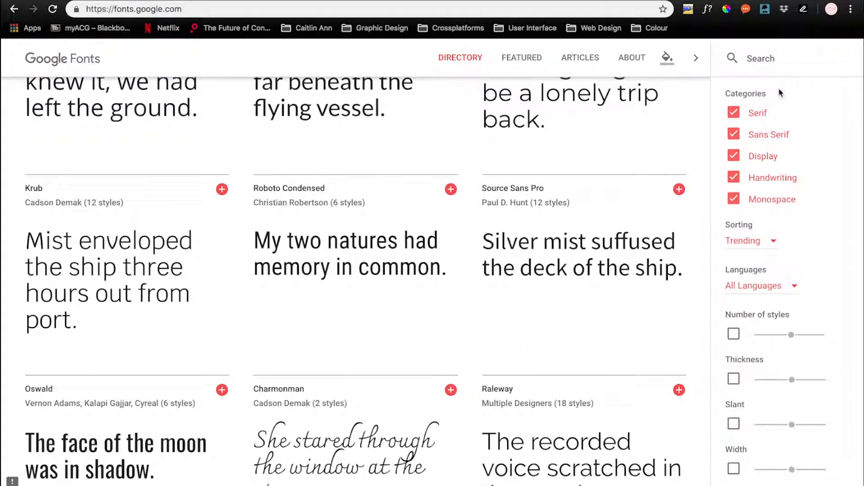
{"action": "scroll", "coordinate": [556, 340], "scroll_direction": "down", "scroll_amount": 7}
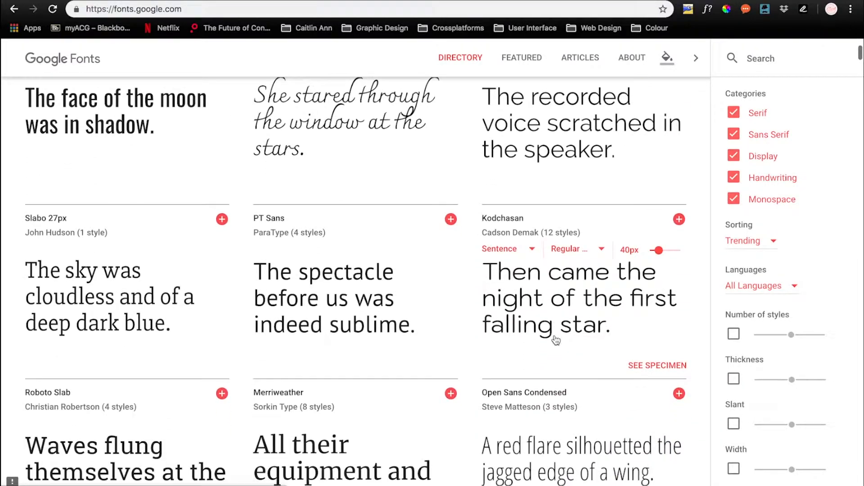
{"action": "scroll", "coordinate": [495, 226], "scroll_direction": "up", "scroll_amount": 15}
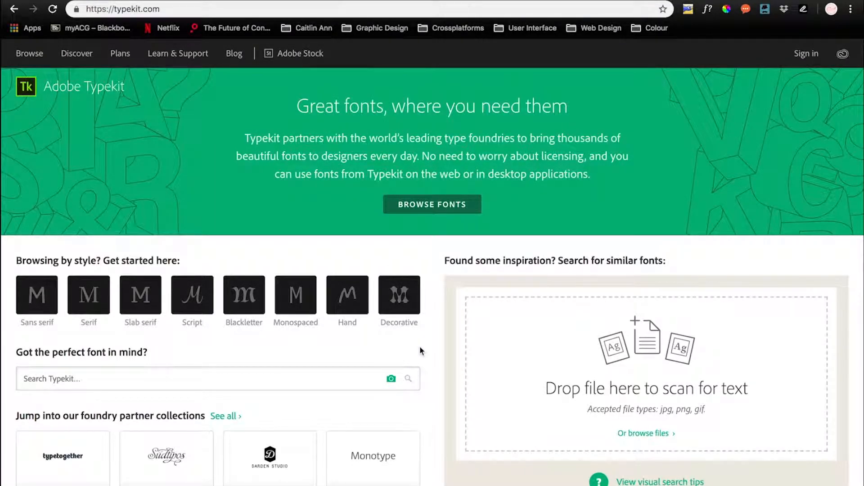
Look through the font families on the Adobe Typekit home page and switch to the Font Awesome site
{"action": "scroll", "coordinate": [421, 351], "scroll_direction": "down", "scroll_amount": 8}
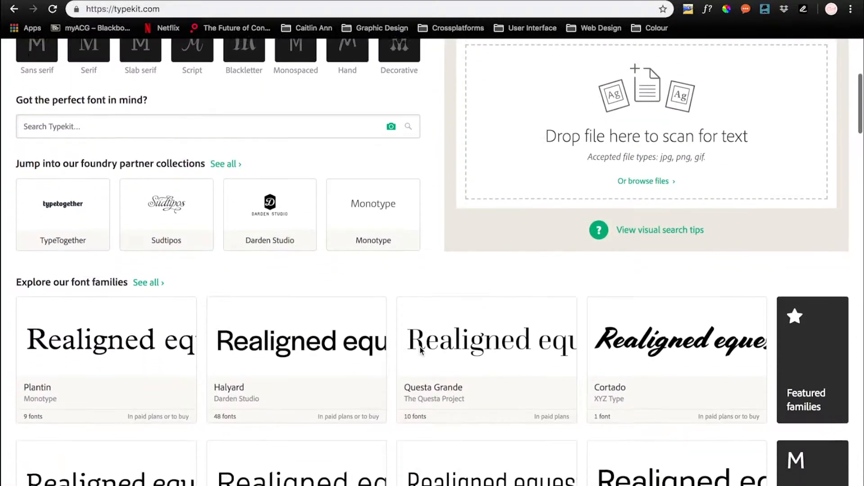
{"action": "scroll", "coordinate": [420, 350], "scroll_direction": "down", "scroll_amount": 5}
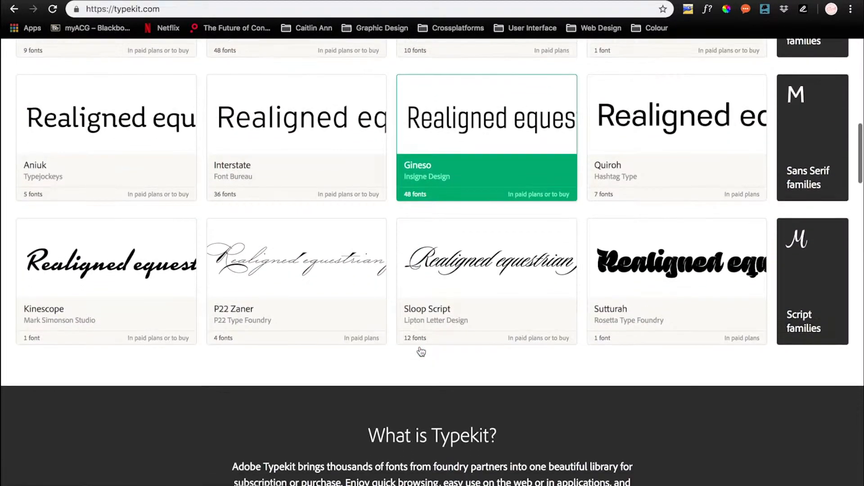
{"action": "scroll", "coordinate": [421, 350], "scroll_direction": "up", "scroll_amount": 13}
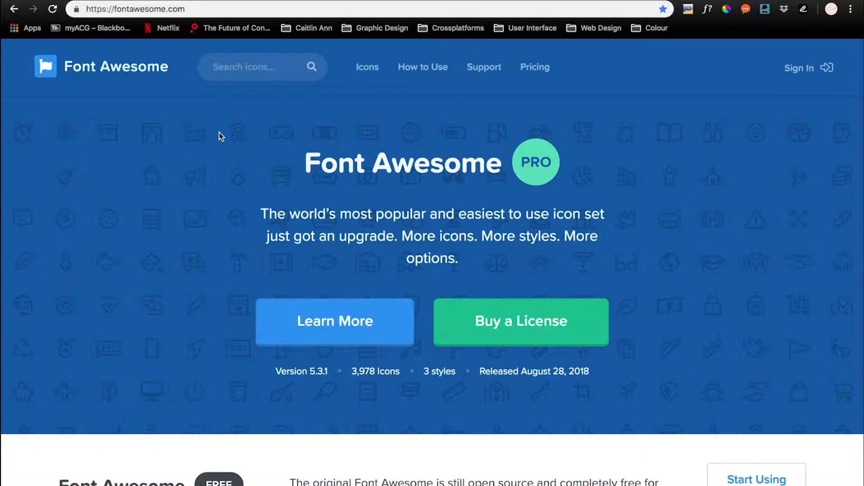
Search the Font Awesome icons for "email"
{"action": "left_click", "coordinate": [255, 66]}
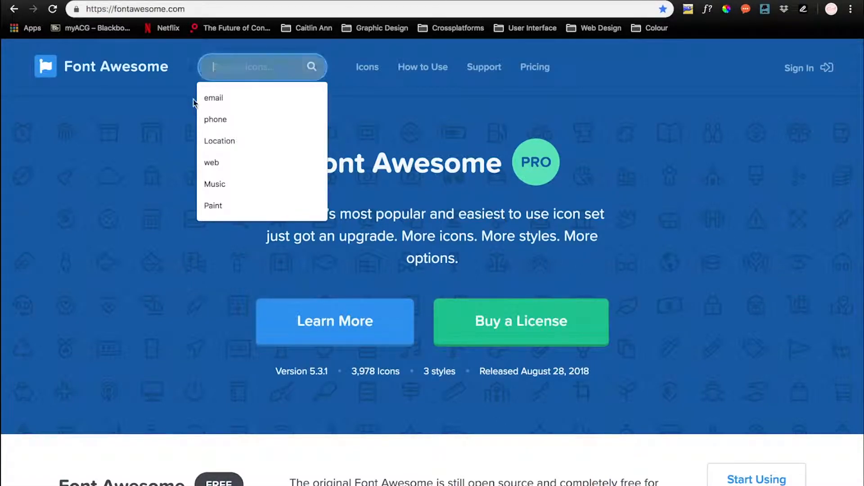
{"action": "left_click", "coordinate": [214, 102]}
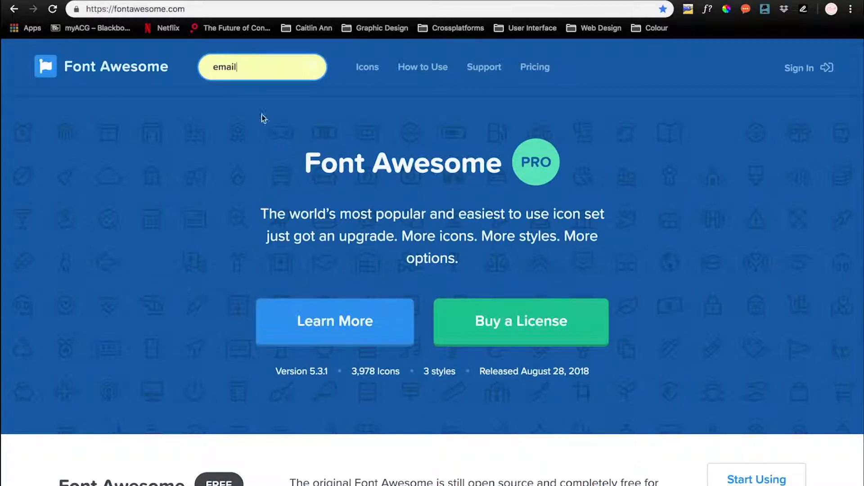
{"action": "left_click", "coordinate": [257, 77]}
{"action": "key", "text": "Return"}
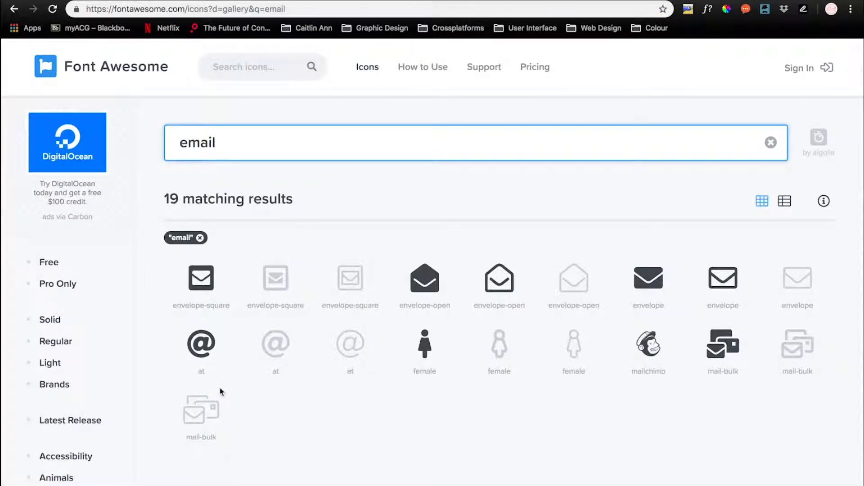
Examine the solid envelope-square icon's page and switch to the Find a Pantone Color page
{"action": "scroll", "coordinate": [218, 391], "scroll_direction": "down", "scroll_amount": 2}
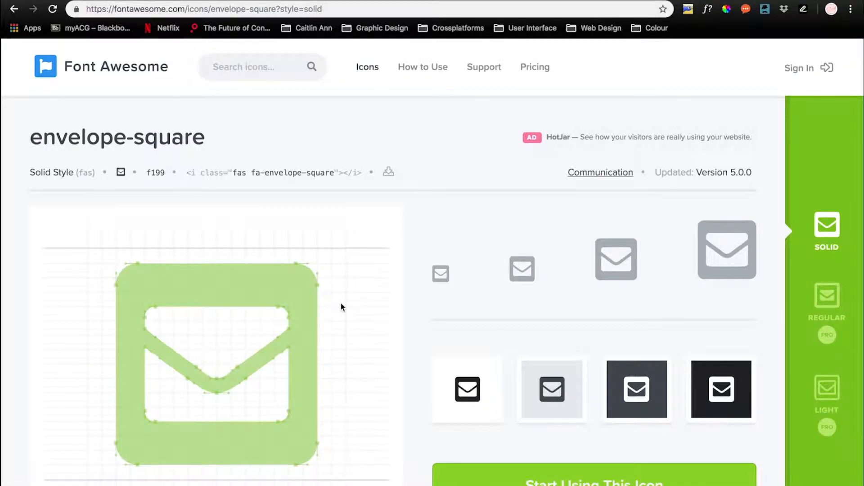
{"action": "scroll", "coordinate": [340, 301], "scroll_direction": "down", "scroll_amount": 2}
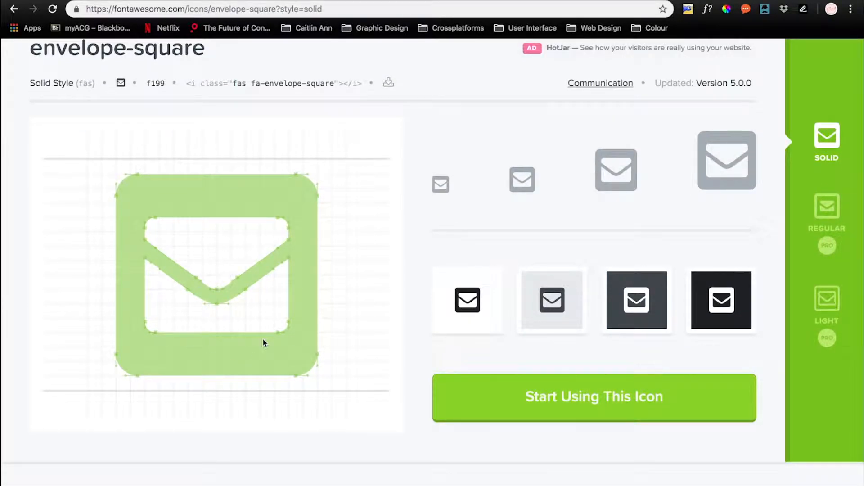
{"action": "scroll", "coordinate": [263, 342], "scroll_direction": "down", "scroll_amount": 2}
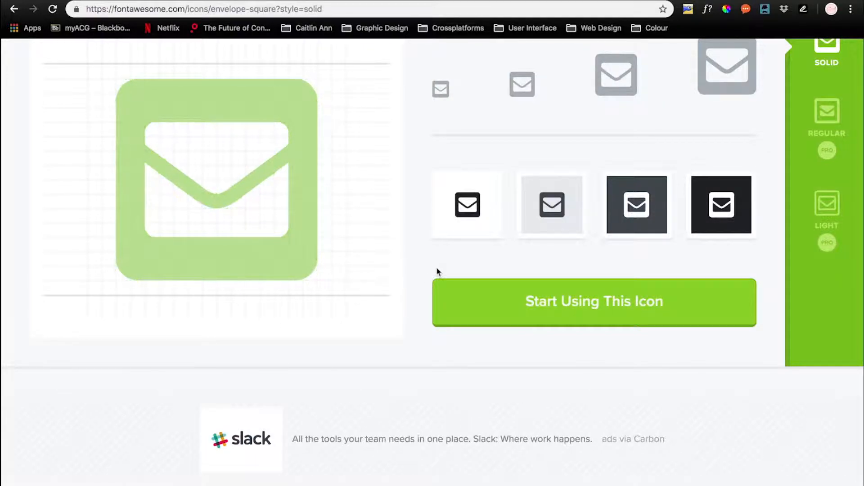
{"action": "scroll", "coordinate": [436, 266], "scroll_direction": "up", "scroll_amount": 3}
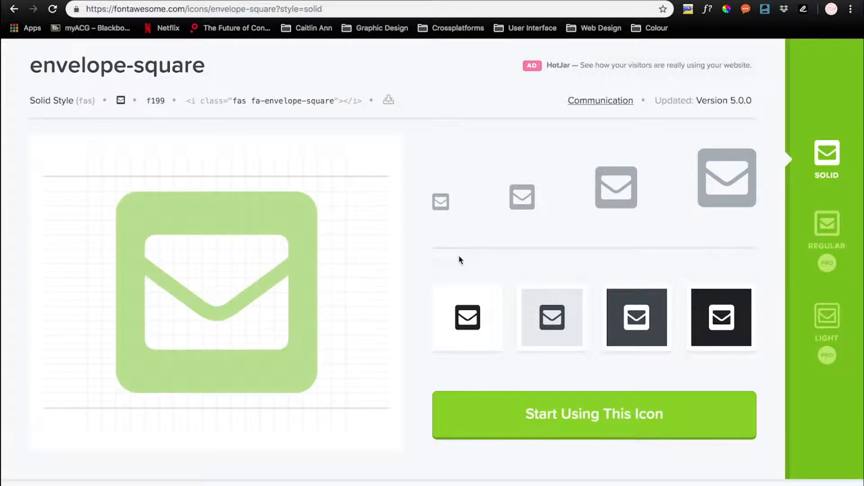
{"action": "scroll", "coordinate": [650, 215], "scroll_direction": "down", "scroll_amount": 1}
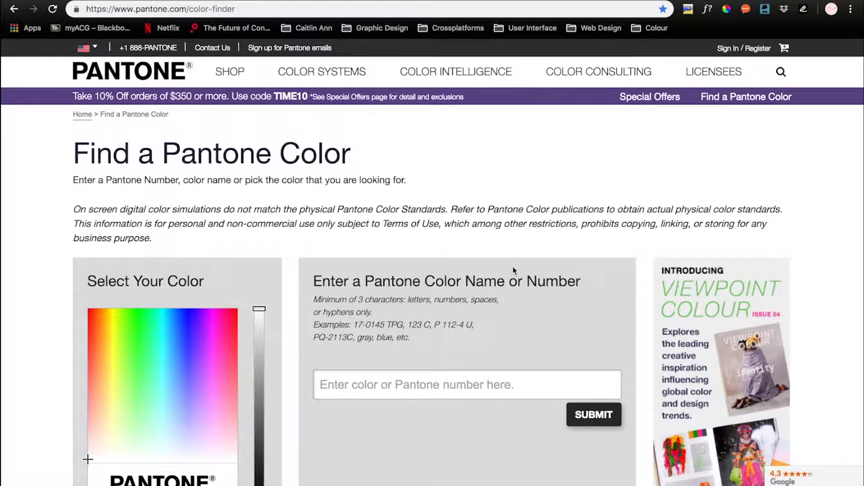
Pick the lime green #C3FF37 in the Select Your Color picker and submit it to find matching Pantone colours
{"action": "scroll", "coordinate": [513, 270], "scroll_direction": "down", "scroll_amount": 3}
{"action": "scroll", "coordinate": [513, 270], "scroll_direction": "up", "scroll_amount": 3}
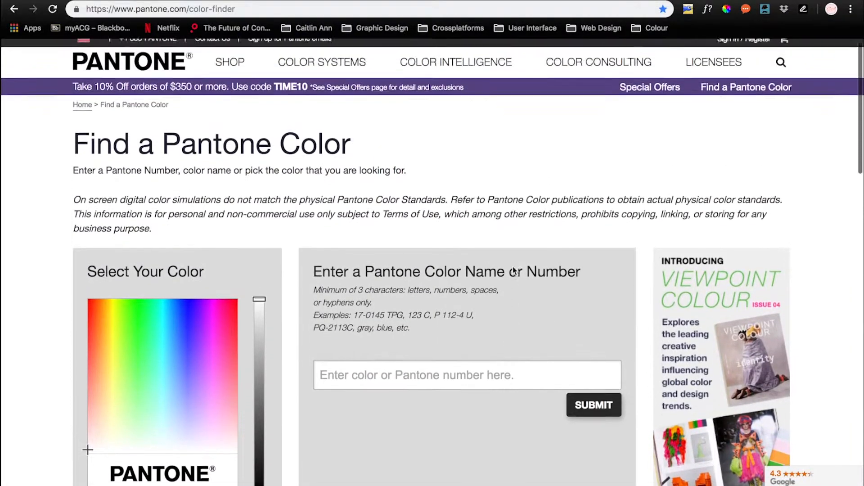
{"action": "scroll", "coordinate": [513, 270], "scroll_direction": "up", "scroll_amount": 1}
{"action": "scroll", "coordinate": [513, 270], "scroll_direction": "down", "scroll_amount": 1}
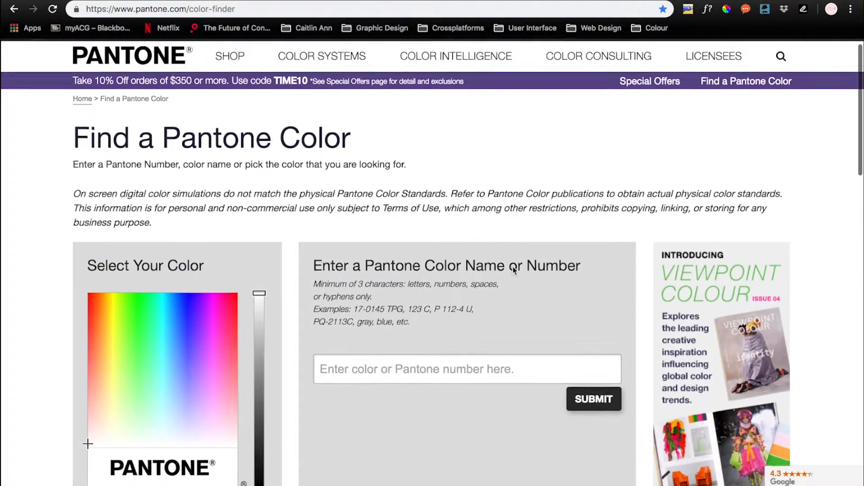
{"action": "scroll", "coordinate": [512, 269], "scroll_direction": "down", "scroll_amount": 2}
{"action": "left_click", "coordinate": [186, 275]}
{"action": "left_click", "coordinate": [120, 235]}
{"action": "scroll", "coordinate": [208, 347], "scroll_direction": "down", "scroll_amount": 2}
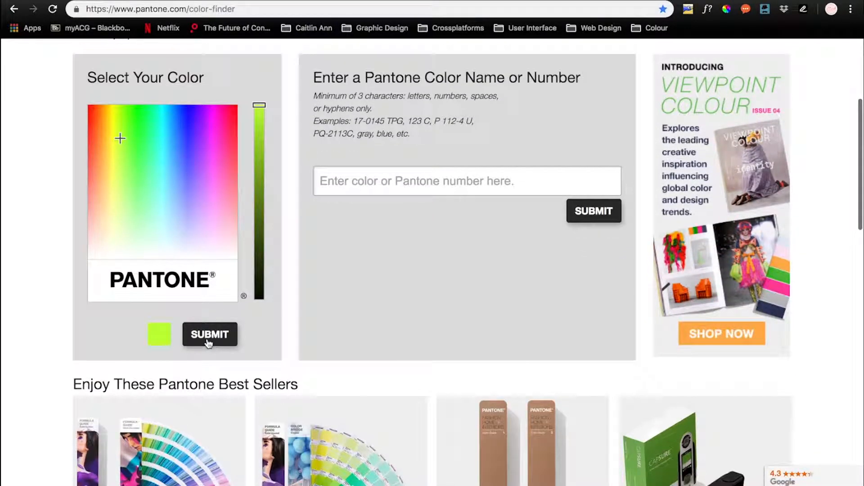
{"action": "left_click", "coordinate": [208, 344]}
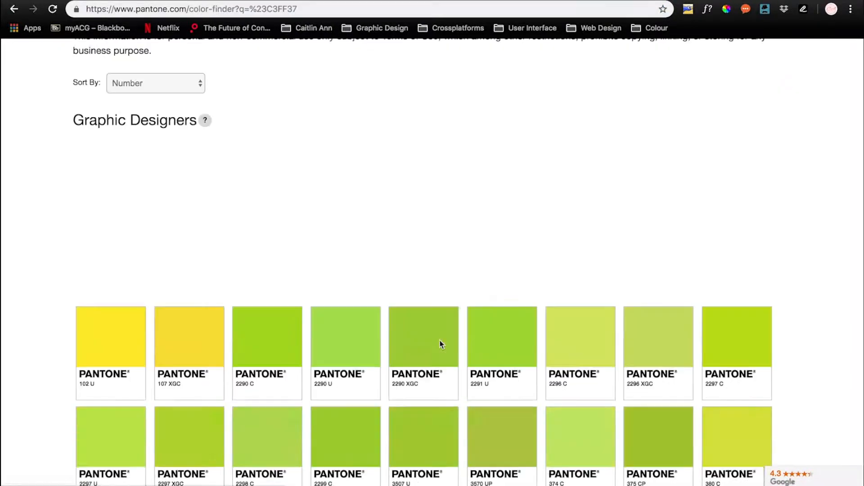
Look through the matching Pantone swatches for graphic designers and return to the start of the results page
{"action": "scroll", "coordinate": [441, 344], "scroll_direction": "down", "scroll_amount": 3}
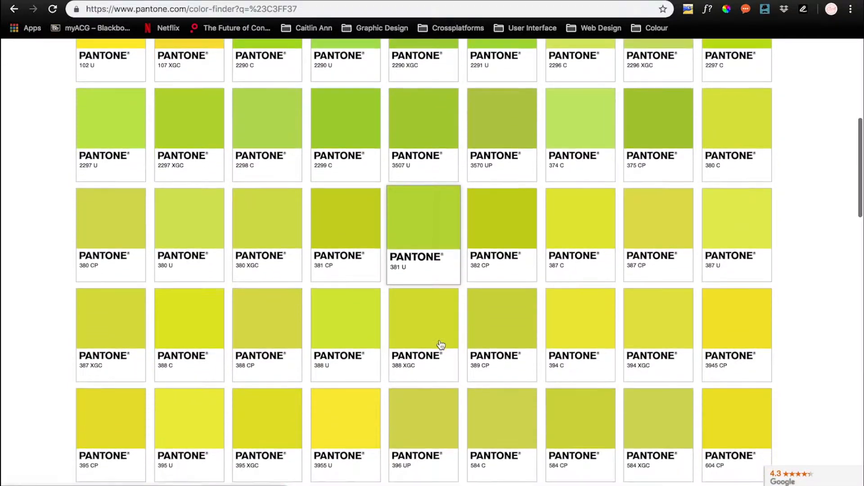
{"action": "scroll", "coordinate": [440, 345], "scroll_direction": "down", "scroll_amount": 5}
{"action": "scroll", "coordinate": [440, 345], "scroll_direction": "up", "scroll_amount": 15}
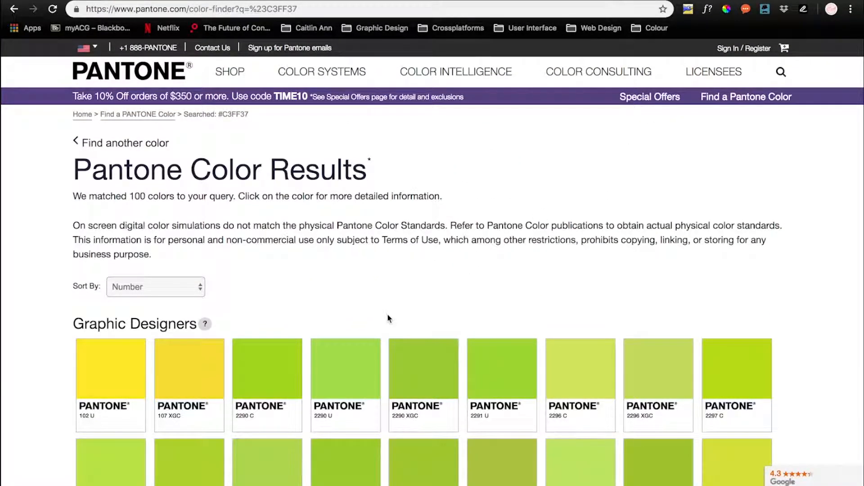
Go to the bookmarked Coolors.co site and start its colour scheme generator
{"action": "left_click", "coordinate": [648, 28]}
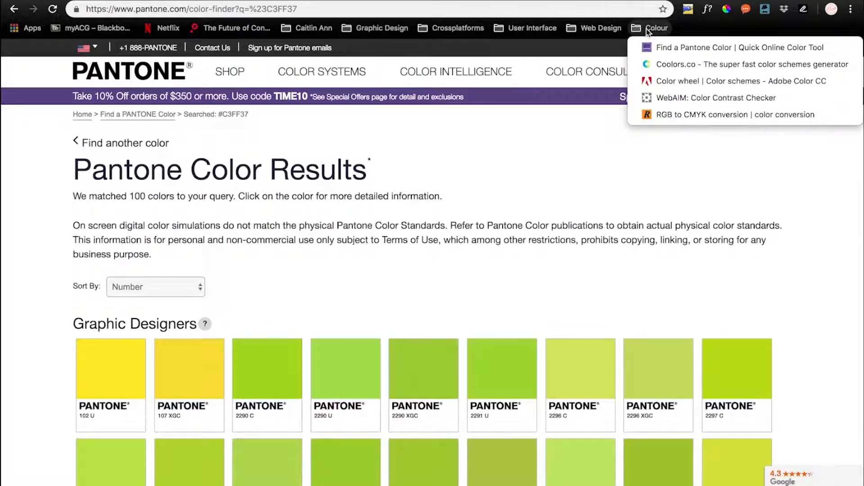
{"action": "left_click", "coordinate": [674, 66]}
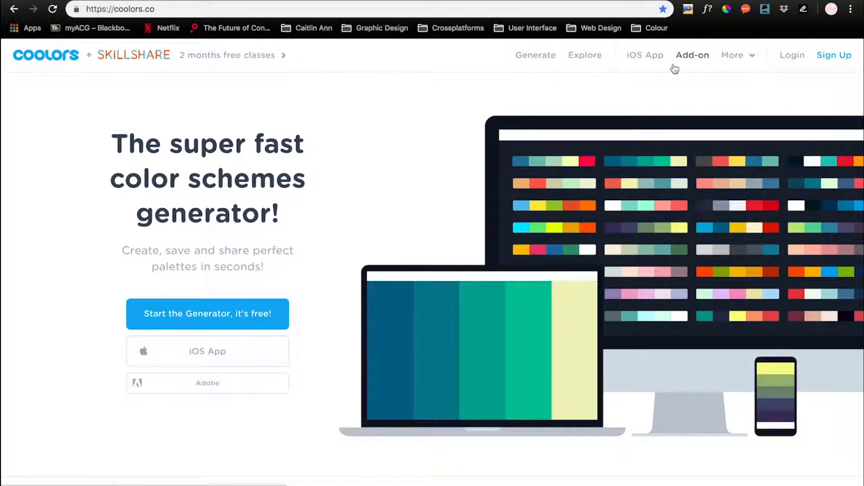
{"action": "left_click", "coordinate": [229, 315]}
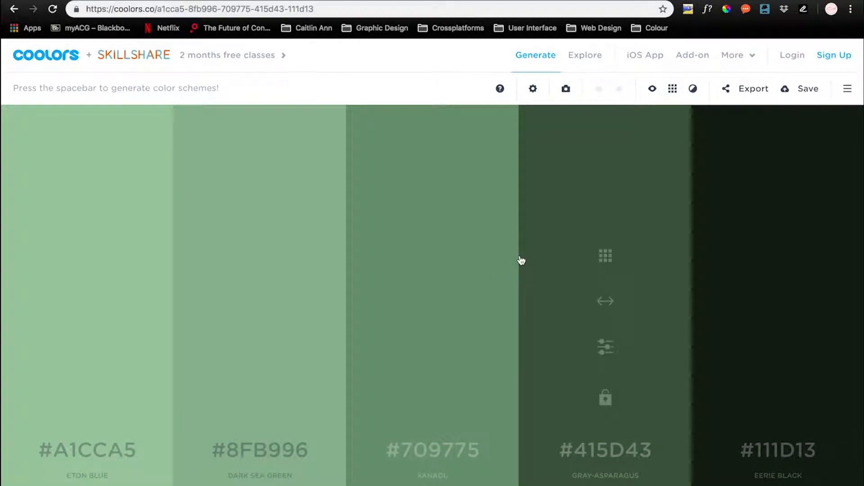
Generate several new random five-colour schemes in a row
{"action": "key", "text": "space"}
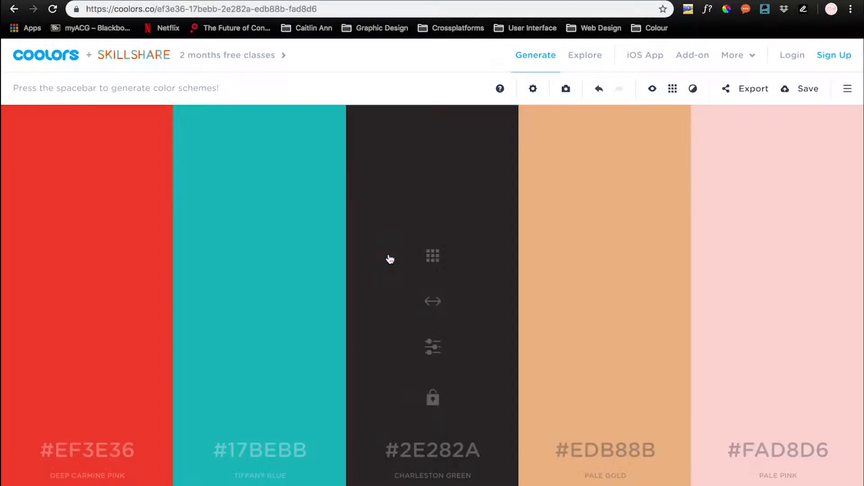
{"action": "key", "text": "space"}
{"action": "key", "text": "space"}
{"action": "key", "text": "space"}
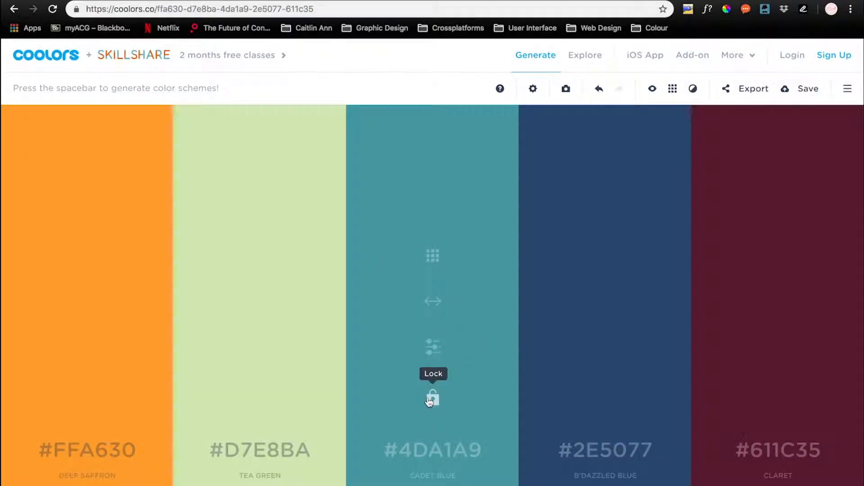
Check the HSB adjustment sliders of the middle colour #4DA1A9 and generate further colour schemes
{"action": "left_click", "coordinate": [433, 347]}
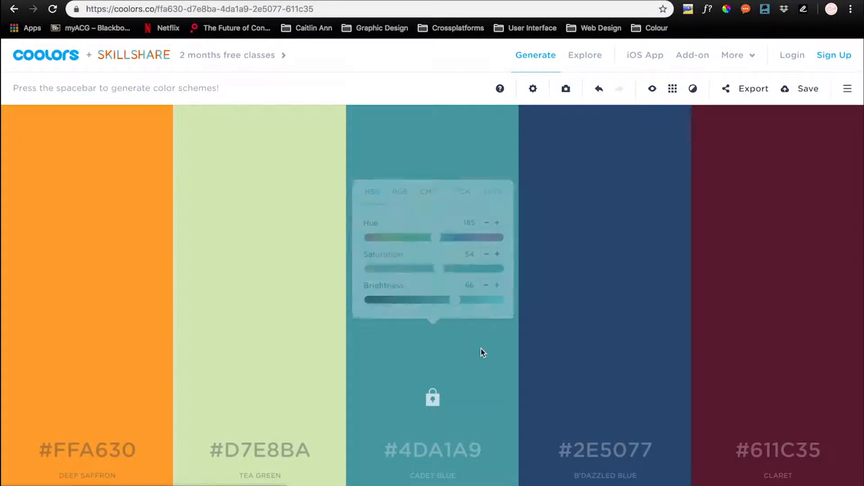
{"action": "left_click_drag", "start_coordinate": [432, 303], "coordinate": [445, 317]}
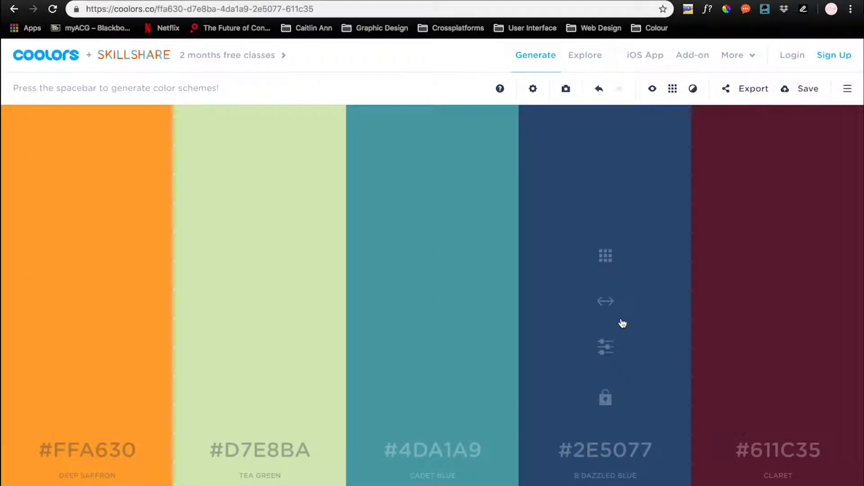
{"action": "key", "text": "space"}
{"action": "key", "text": "space"}
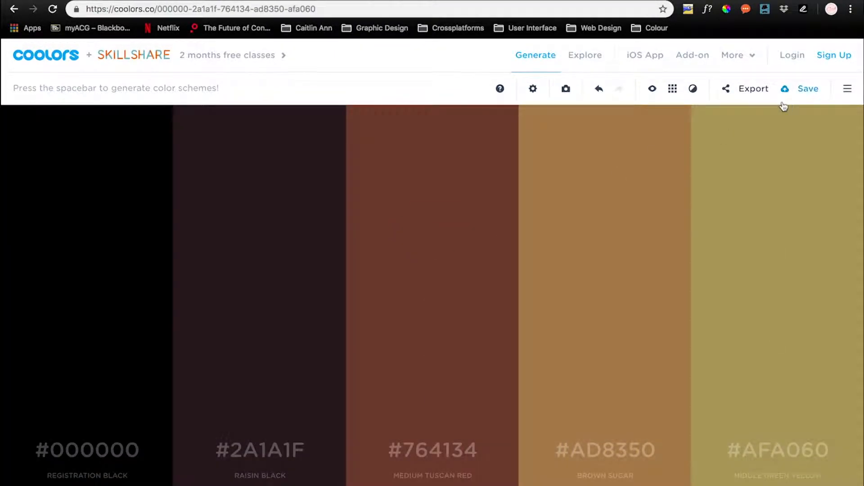
Go to the bookmarked Adobe Color CC colour wheel and look over the wheel, swatches and sliders
{"action": "left_click", "coordinate": [656, 29]}
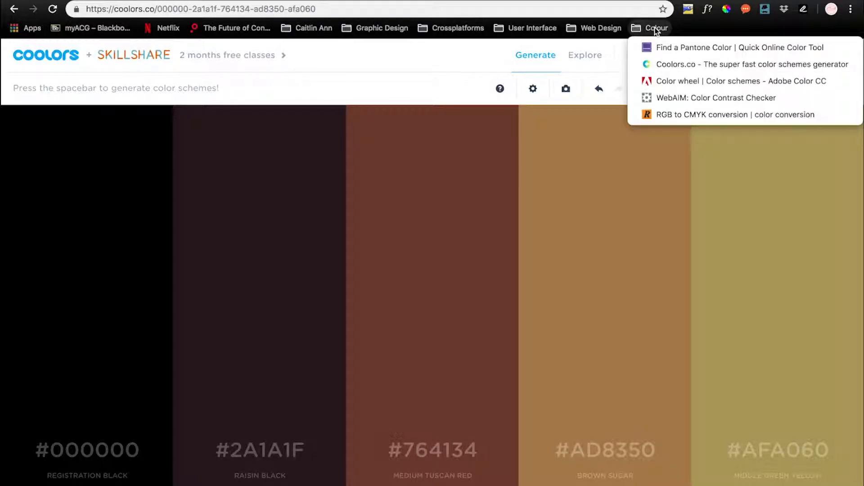
{"action": "left_click", "coordinate": [672, 82]}
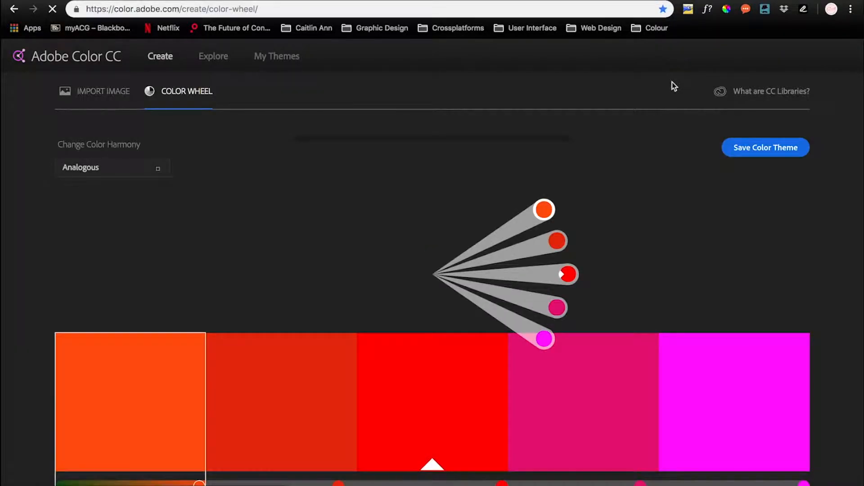
{"action": "scroll", "coordinate": [612, 286], "scroll_direction": "down", "scroll_amount": 5}
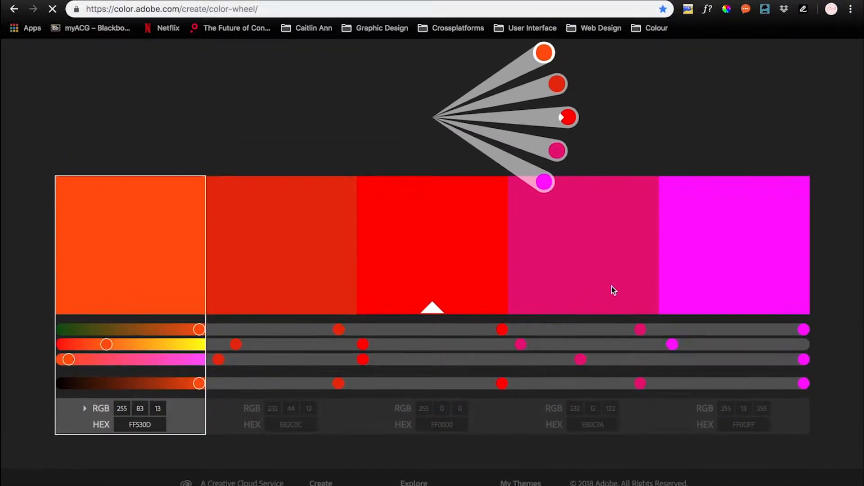
{"action": "scroll", "coordinate": [612, 286], "scroll_direction": "down", "scroll_amount": 1}
{"action": "scroll", "coordinate": [612, 288], "scroll_direction": "up", "scroll_amount": 4}
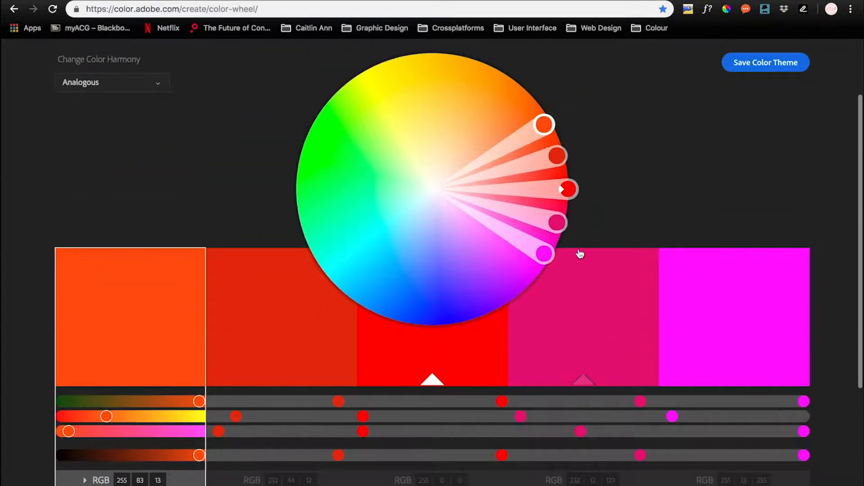
Rotate the base colour on the wheel slightly towards orange to RGB 255, 16, 0, keeping the Analogous harmony
{"action": "left_click_drag", "start_coordinate": [568, 189], "coordinate": [585, 181]}
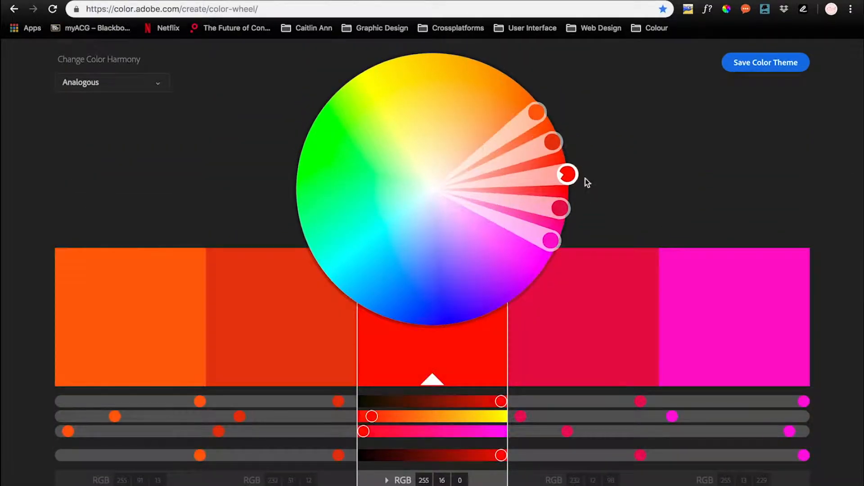
{"action": "left_click", "coordinate": [158, 83]}
{"action": "left_click", "coordinate": [102, 122]}
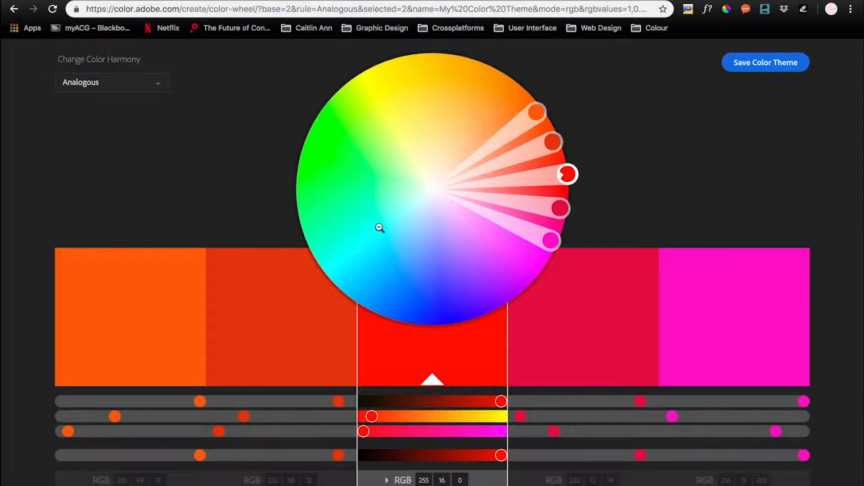
Expand the swatches' colour values to all colour models and widen the analogous spread until the last colour is purple #BA28FF
{"action": "scroll", "coordinate": [380, 228], "scroll_direction": "down", "scroll_amount": 5}
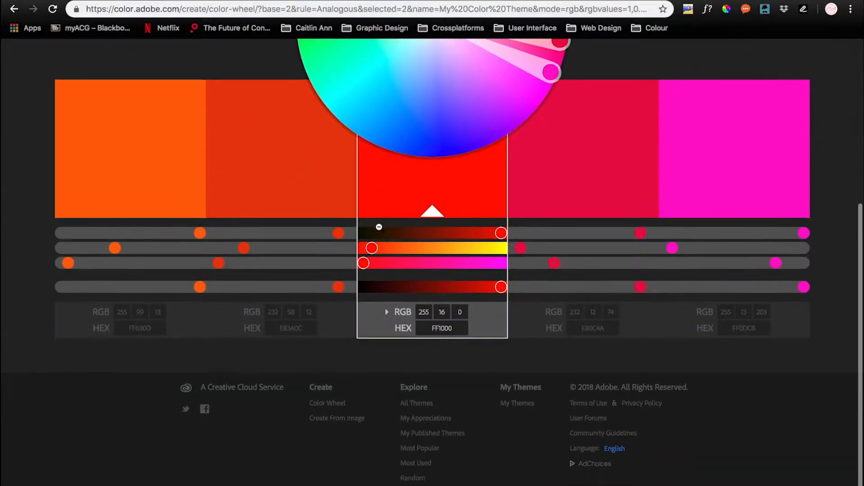
{"action": "scroll", "coordinate": [380, 228], "scroll_direction": "up", "scroll_amount": 4}
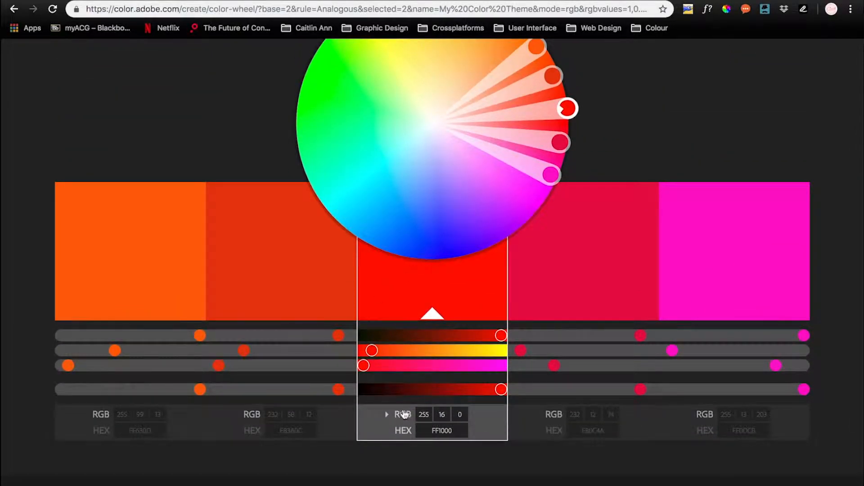
{"action": "left_click", "coordinate": [386, 416]}
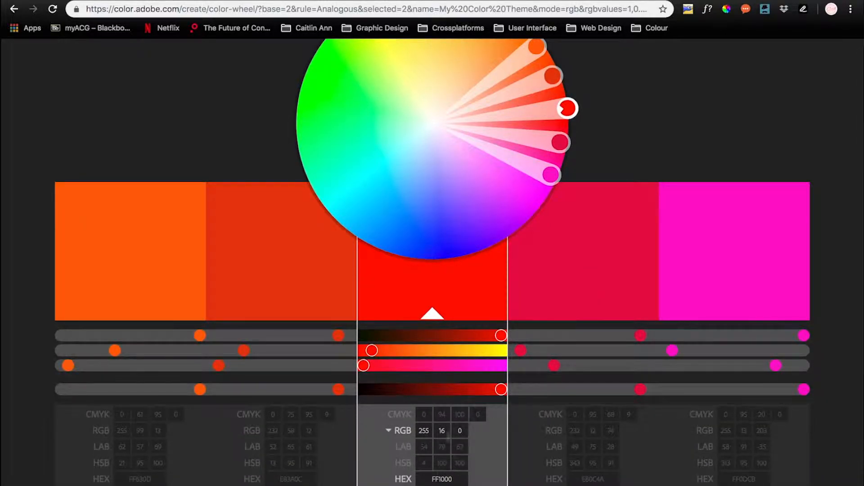
{"action": "left_click_drag", "start_coordinate": [549, 175], "coordinate": [510, 206]}
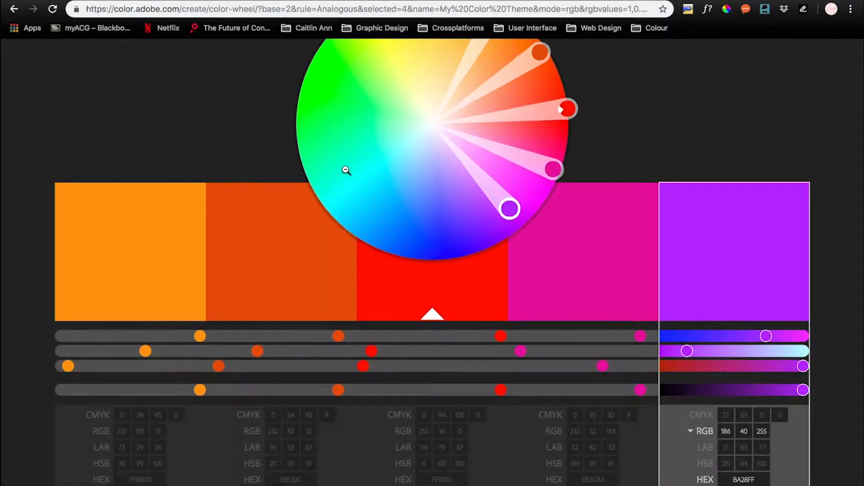
Change the colour harmony to Complementary and move the base colour to the blue edge of the wheel
{"action": "scroll", "coordinate": [346, 170], "scroll_direction": "up", "scroll_amount": 3}
{"action": "left_click", "coordinate": [129, 148]}
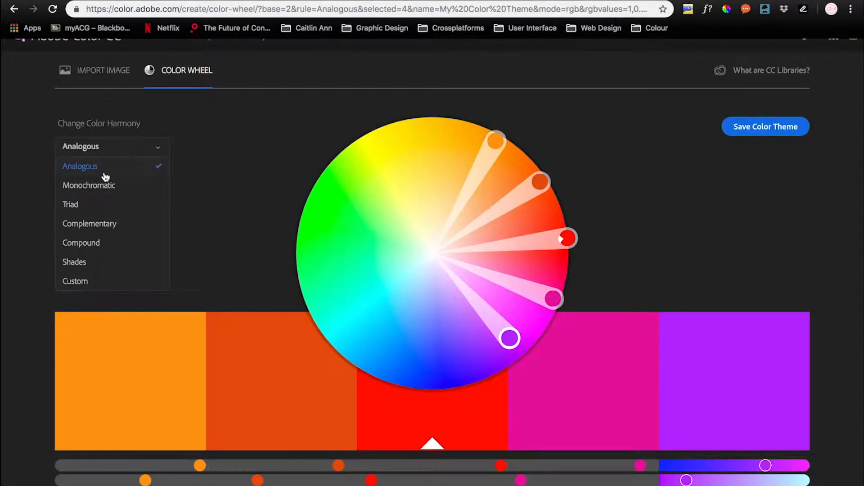
{"action": "left_click", "coordinate": [108, 225]}
{"action": "left_click_drag", "start_coordinate": [566, 238], "coordinate": [440, 384]}
Switch the harmony to Custom and reposition the three blue colours individually to purple, light blue and pink
{"action": "left_click", "coordinate": [106, 147]}
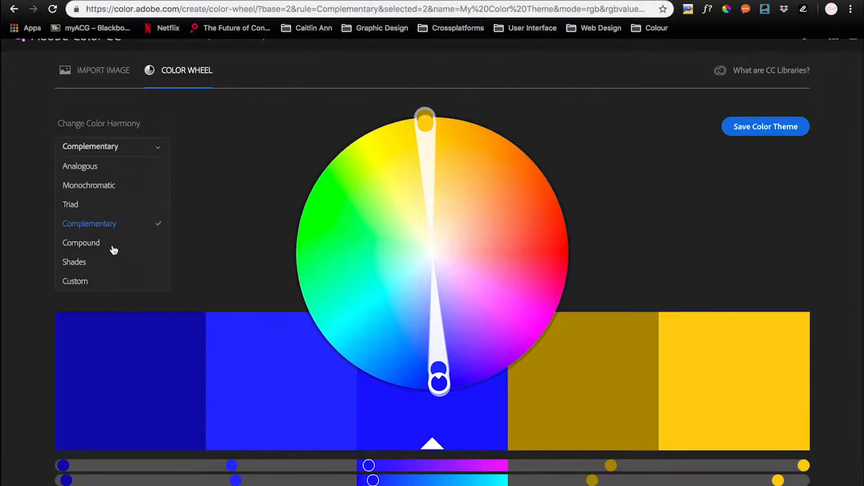
{"action": "left_click", "coordinate": [108, 281]}
{"action": "left_click_drag", "start_coordinate": [439, 383], "coordinate": [381, 329]}
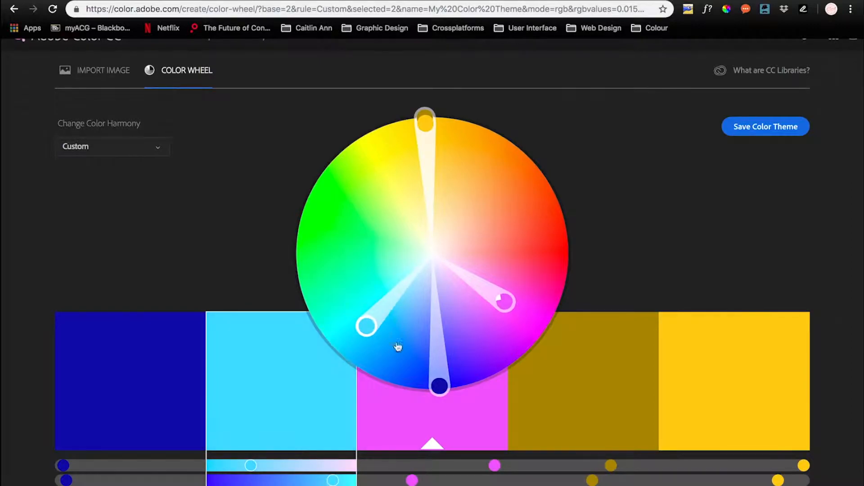
{"action": "left_click_drag", "start_coordinate": [439, 387], "coordinate": [466, 335]}
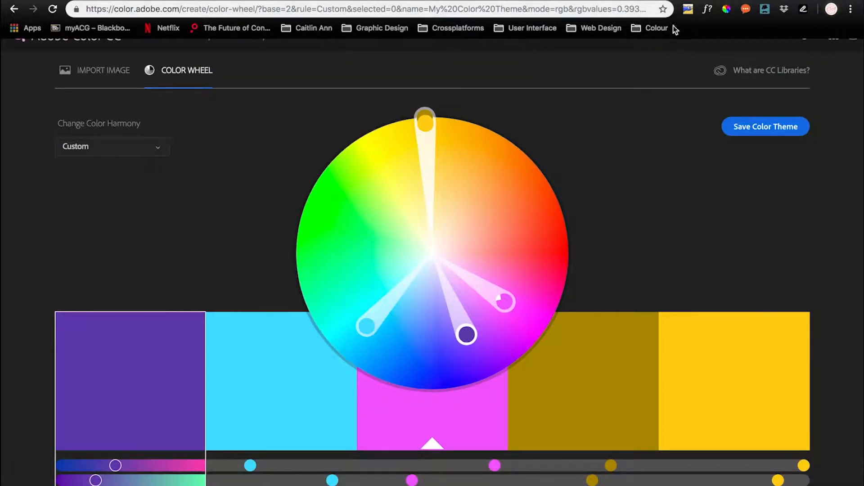
Go to the bookmarked WebAIM Color Contrast Checker, darken the foreground colour to #0000F5 and review the sample text results
{"action": "left_click", "coordinate": [652, 28]}
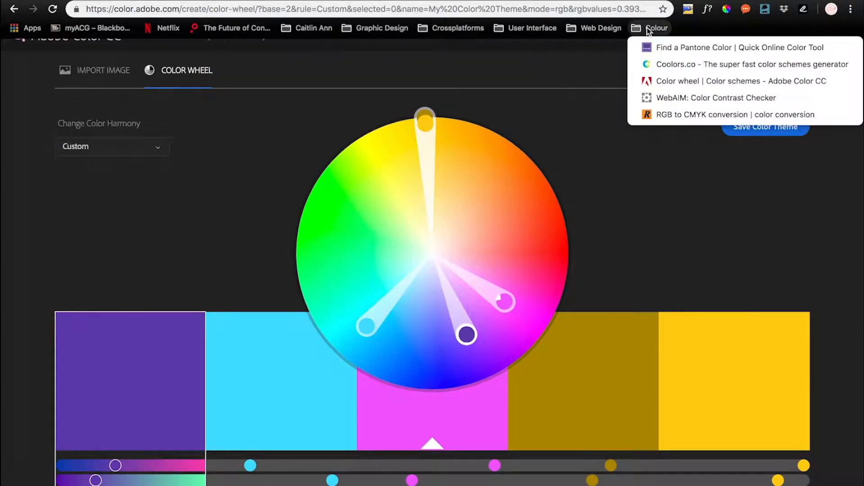
{"action": "left_click", "coordinate": [667, 98]}
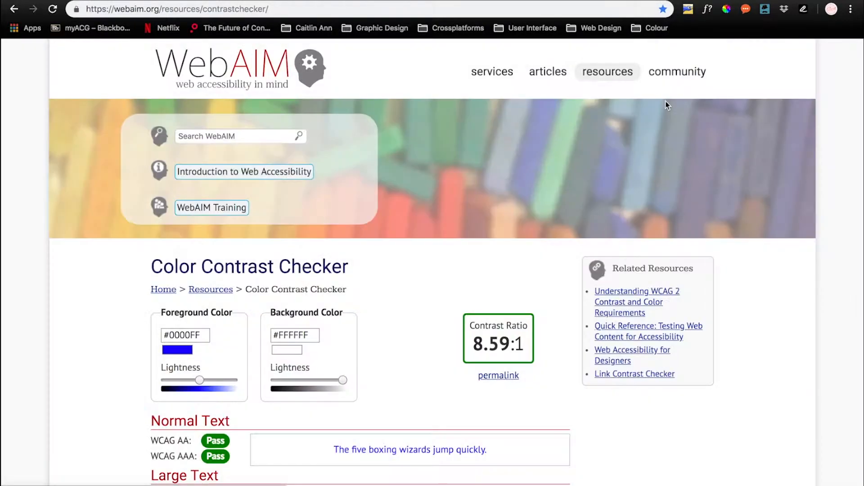
{"action": "mouse_move", "coordinate": [203, 380]}
{"action": "left_mouse_down"}
{"action": "mouse_move", "coordinate": [173, 382]}
{"action": "mouse_move", "coordinate": [199, 388]}
{"action": "left_mouse_up"}
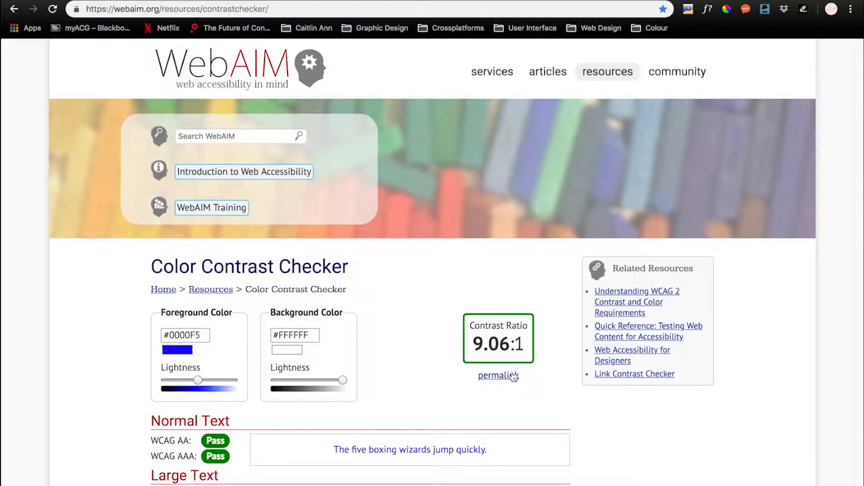
{"action": "scroll", "coordinate": [415, 392], "scroll_direction": "down", "scroll_amount": 3}
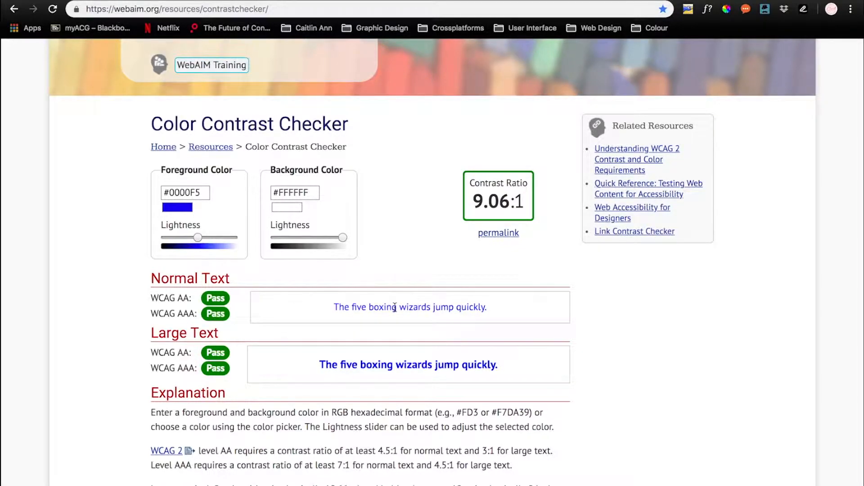
{"action": "scroll", "coordinate": [394, 307], "scroll_direction": "up", "scroll_amount": 3}
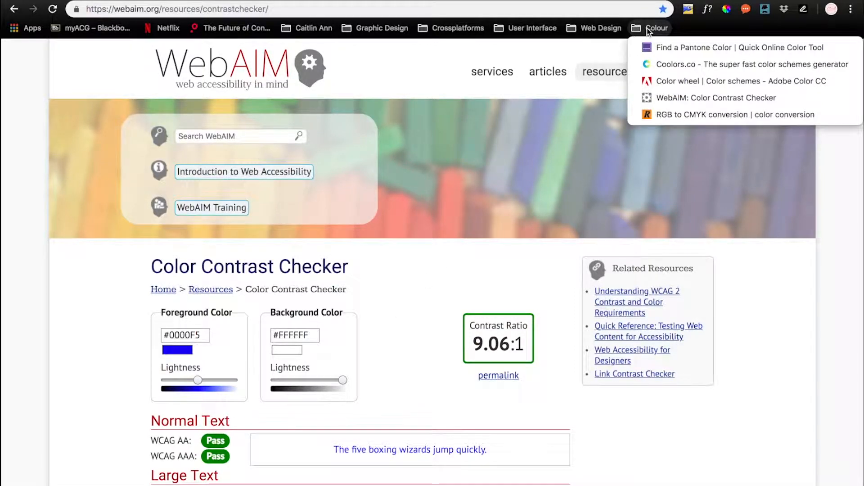
Go to the bookmarked RGB to CMYK conversion page and look over the converter's fields
{"action": "left_click", "coordinate": [675, 115]}
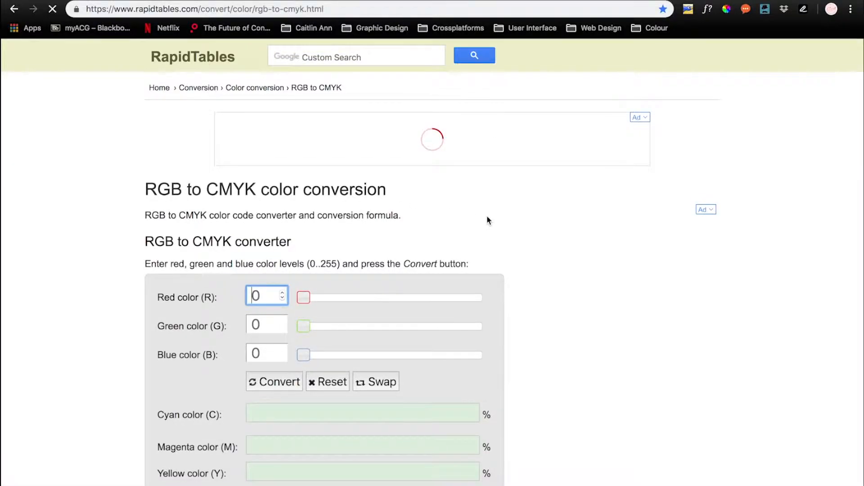
{"action": "scroll", "coordinate": [487, 216], "scroll_direction": "down", "scroll_amount": 3}
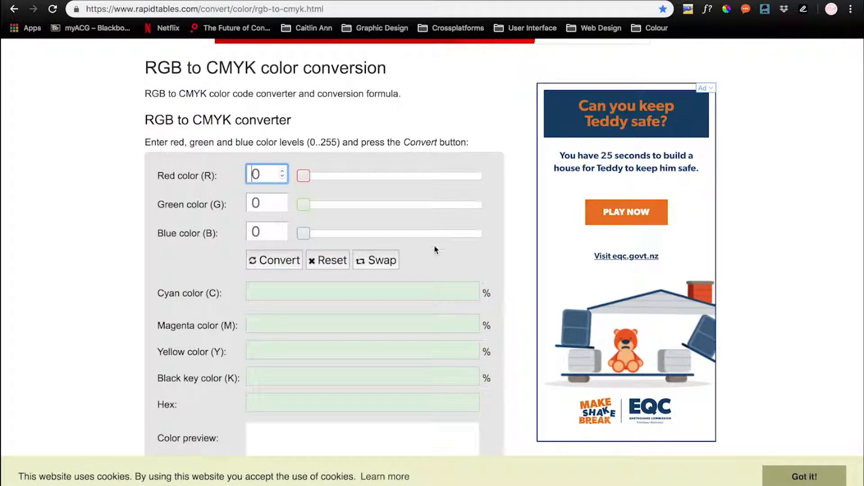
{"action": "scroll", "coordinate": [435, 246], "scroll_direction": "down", "scroll_amount": 3}
{"action": "scroll", "coordinate": [433, 245], "scroll_direction": "up", "scroll_amount": 1}
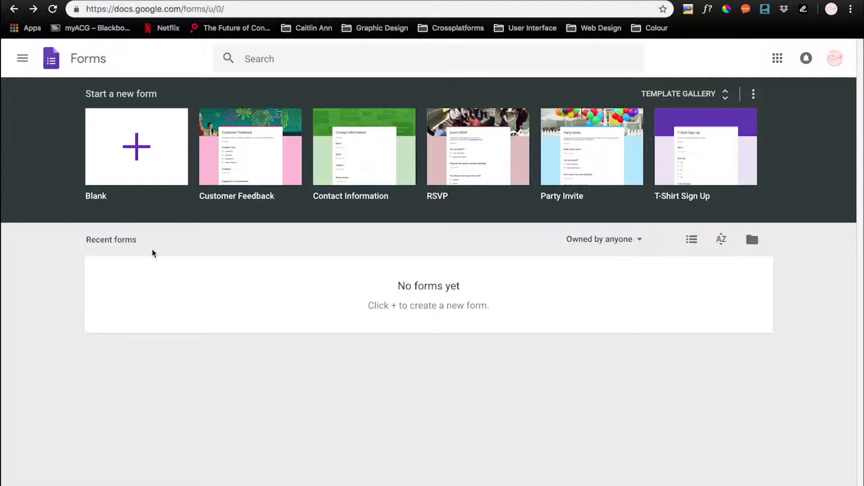
Create a blank form in Google Forms, set its first question's type to Dropdown and check the other question types
{"action": "left_click", "coordinate": [140, 158]}
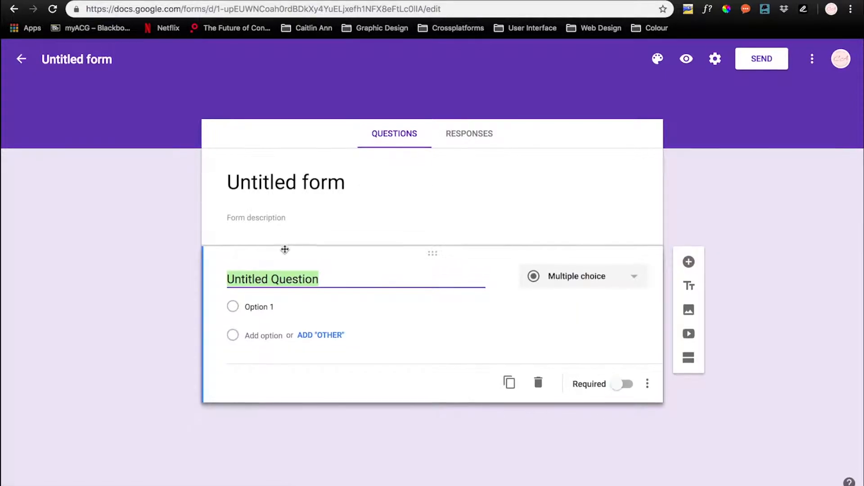
{"action": "left_click", "coordinate": [574, 287]}
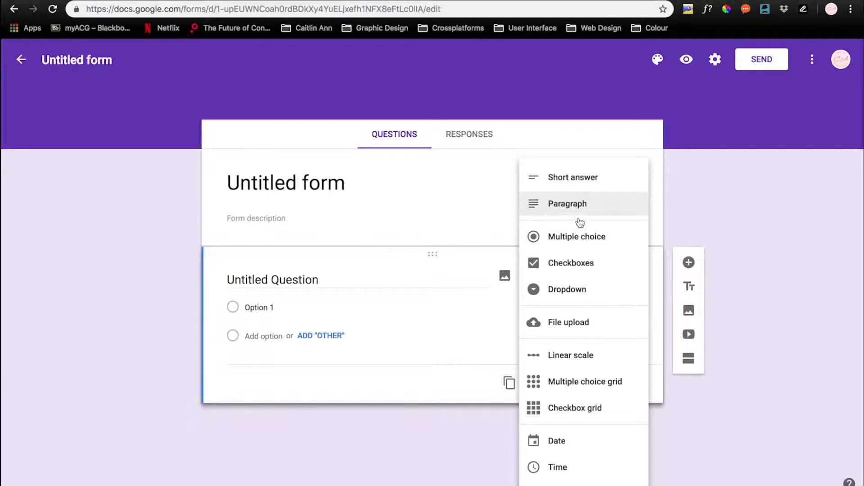
{"action": "left_click", "coordinate": [569, 295]}
{"action": "left_click", "coordinate": [379, 311]}
{"action": "left_click", "coordinate": [601, 287]}
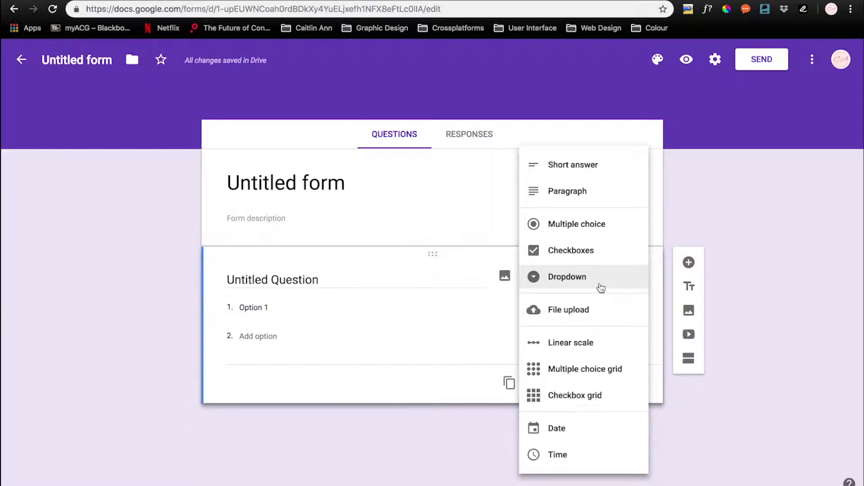
{"action": "left_click", "coordinate": [464, 221]}
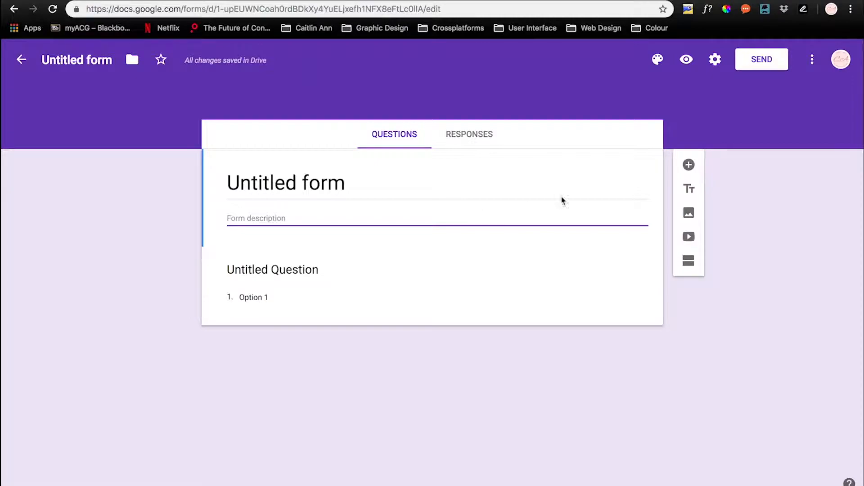
Check the form's sending options, including the email recipient field, and close them without sending
{"action": "left_click", "coordinate": [760, 59]}
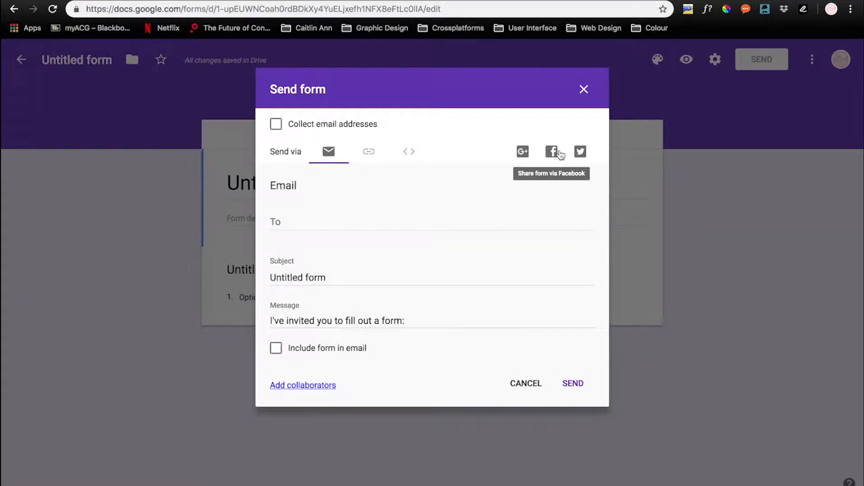
{"action": "left_click", "coordinate": [346, 219]}
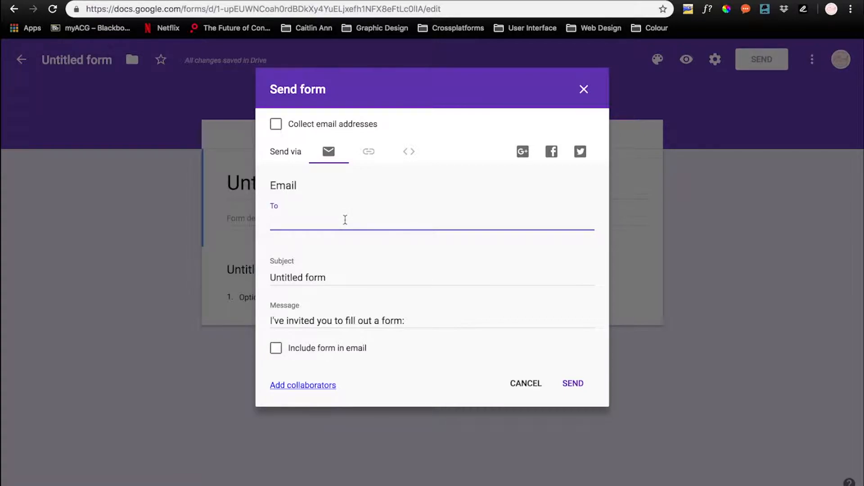
{"action": "left_click", "coordinate": [584, 90]}
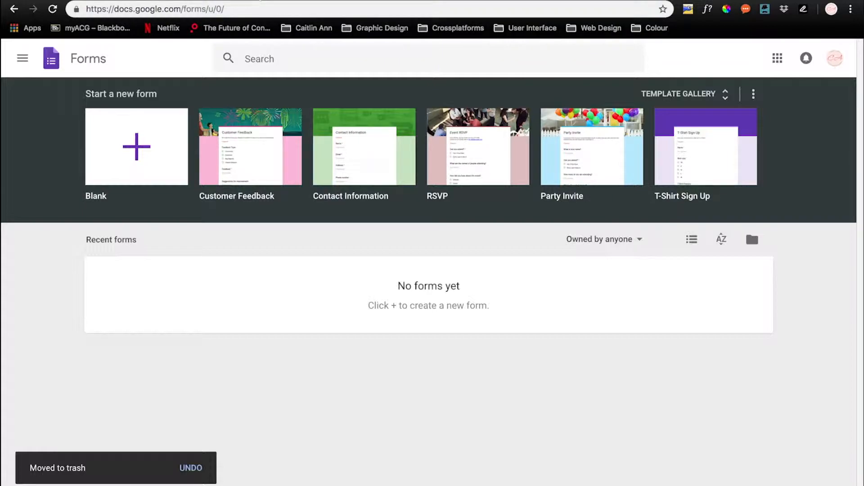
Switch to Trello and open the Coco & Co Designs board
{"action": "left_click", "coordinate": [261, 1]}
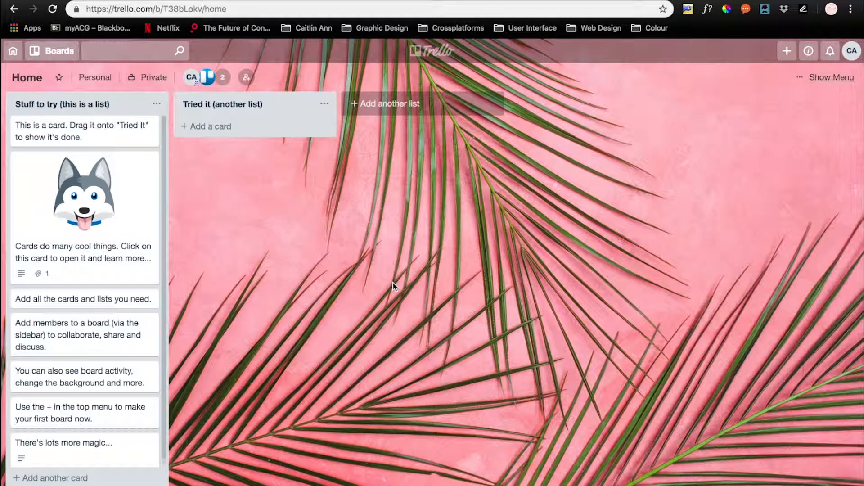
{"action": "left_click", "coordinate": [64, 58]}
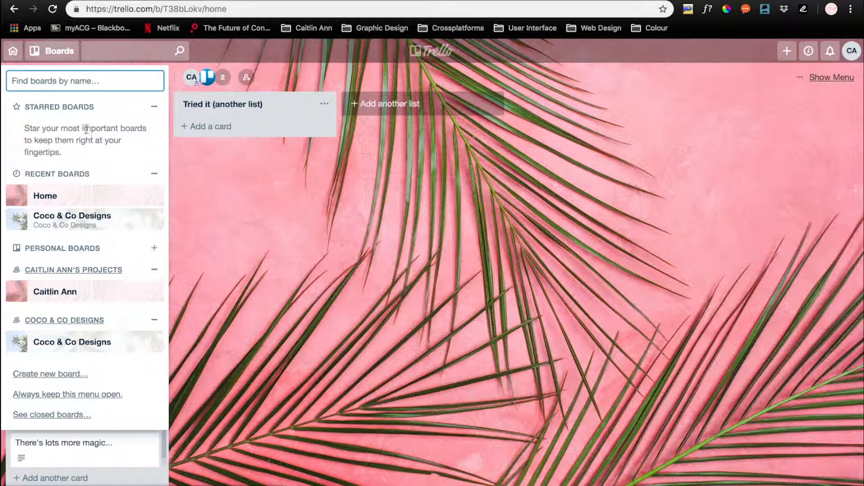
{"action": "left_click", "coordinate": [83, 221]}
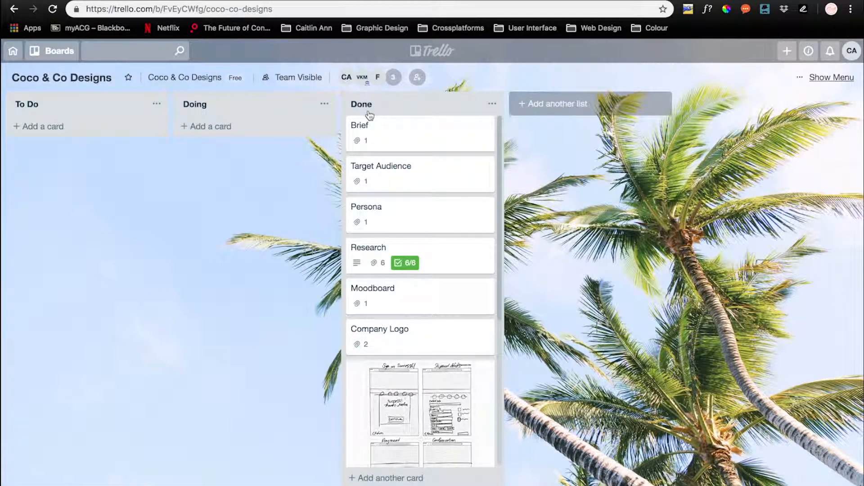
Look through the cards in the Done list, viewing the details of the Target Audience card
{"action": "scroll", "coordinate": [413, 217], "scroll_direction": "down", "scroll_amount": 1}
{"action": "scroll", "coordinate": [406, 180], "scroll_direction": "up", "scroll_amount": 1}
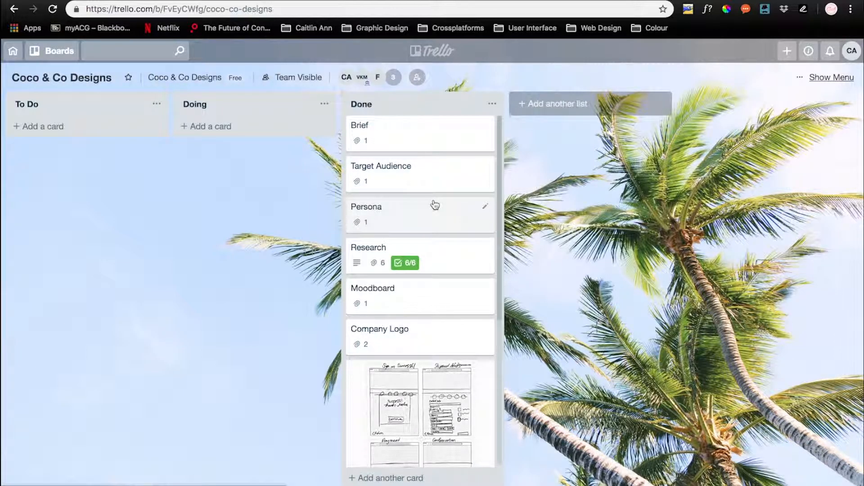
{"action": "left_click", "coordinate": [422, 182]}
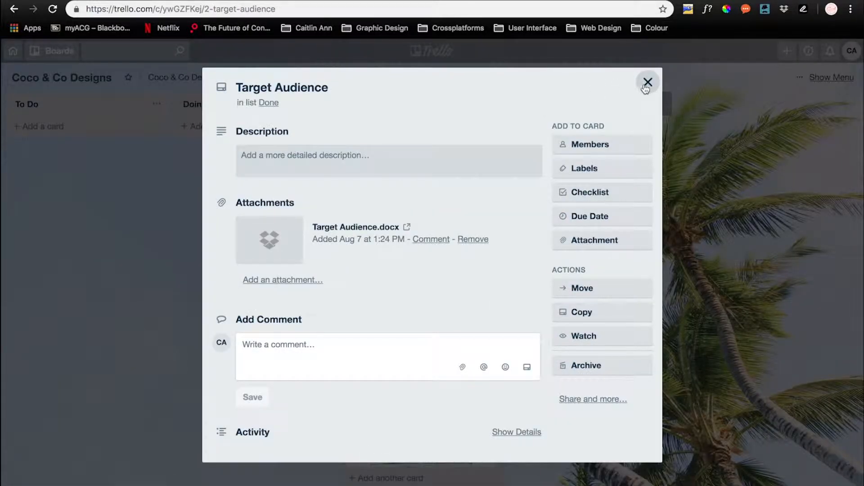
{"action": "left_click", "coordinate": [648, 84]}
{"action": "scroll", "coordinate": [396, 220], "scroll_direction": "down", "scroll_amount": 3}
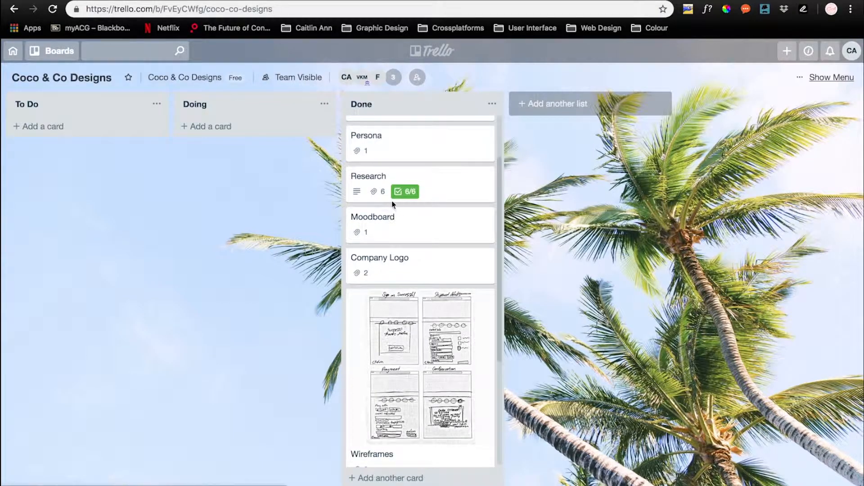
View the Research card's attachments and checklist in the Done list, closing the card without changes
{"action": "left_click", "coordinate": [455, 203]}
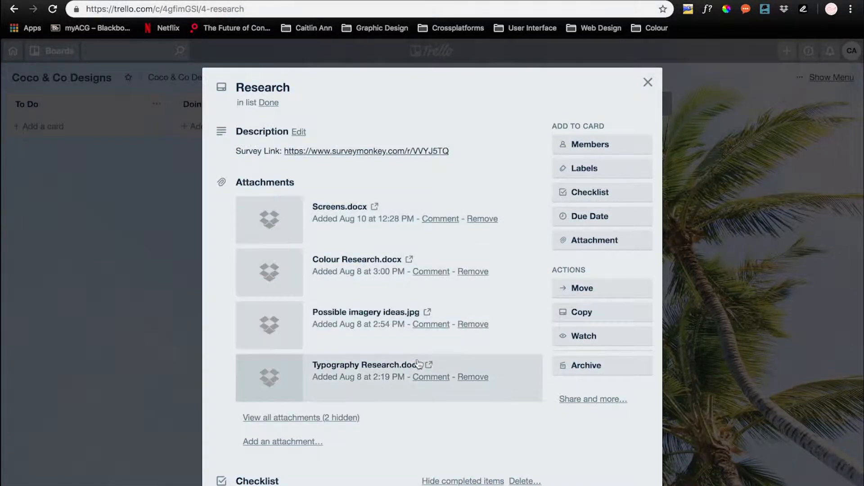
{"action": "scroll", "coordinate": [301, 476], "scroll_direction": "down", "scroll_amount": 1}
{"action": "scroll", "coordinate": [302, 476], "scroll_direction": "down", "scroll_amount": 4}
{"action": "scroll", "coordinate": [675, 123], "scroll_direction": "up", "scroll_amount": 3}
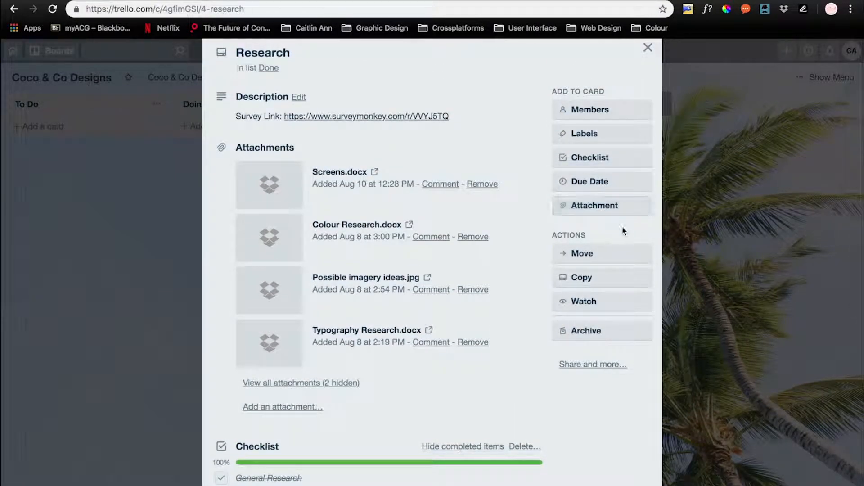
{"action": "left_click", "coordinate": [688, 246]}
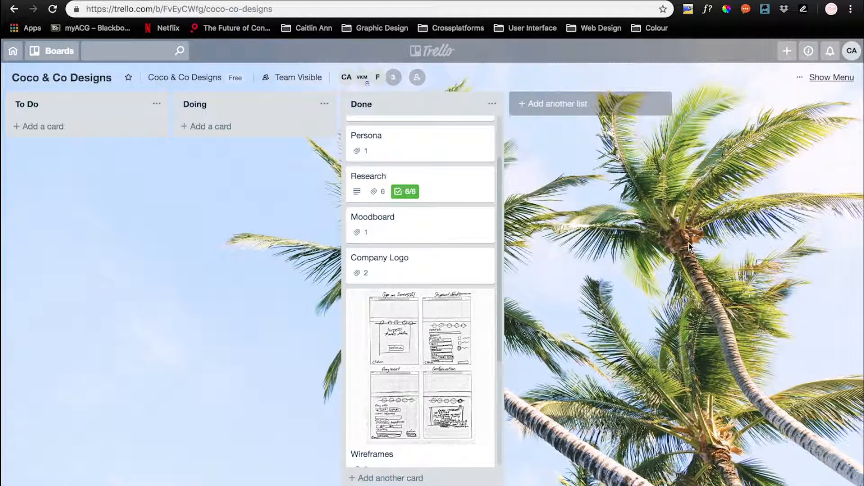
View the details of the Prototype Generation card further down the Done list and close it
{"action": "scroll", "coordinate": [486, 331], "scroll_direction": "down", "scroll_amount": 4}
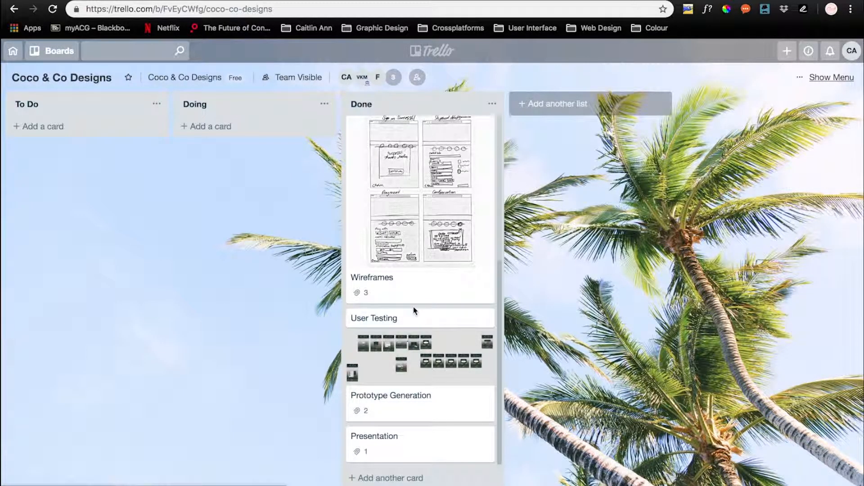
{"action": "left_click", "coordinate": [411, 365]}
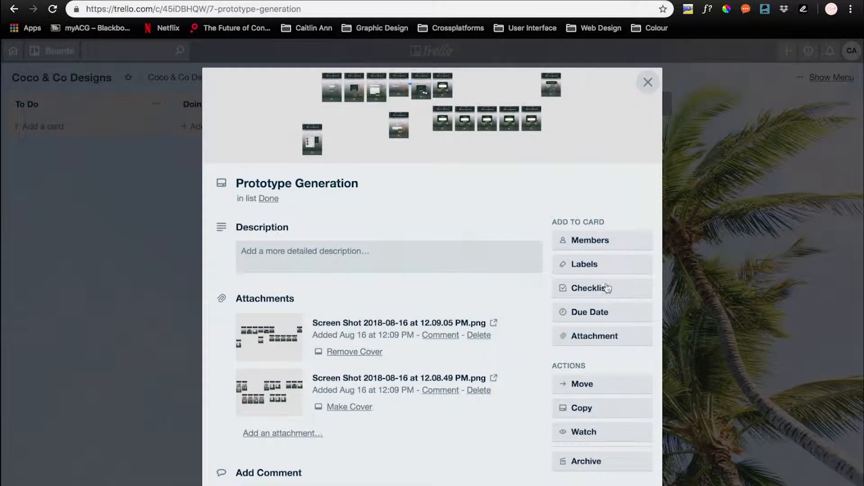
{"action": "left_click", "coordinate": [648, 82]}
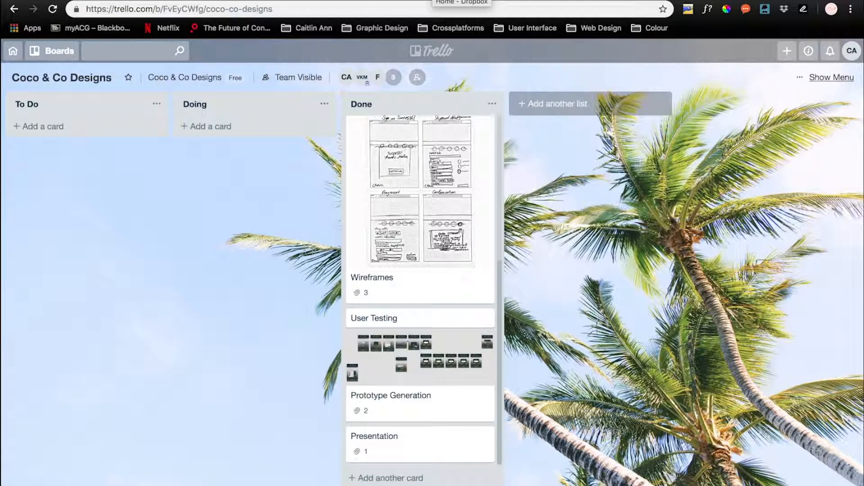
Switch to Dropbox and check the naming and recipient options for a new shared folder, closing them without creating it
{"action": "left_click", "coordinate": [461, 2]}
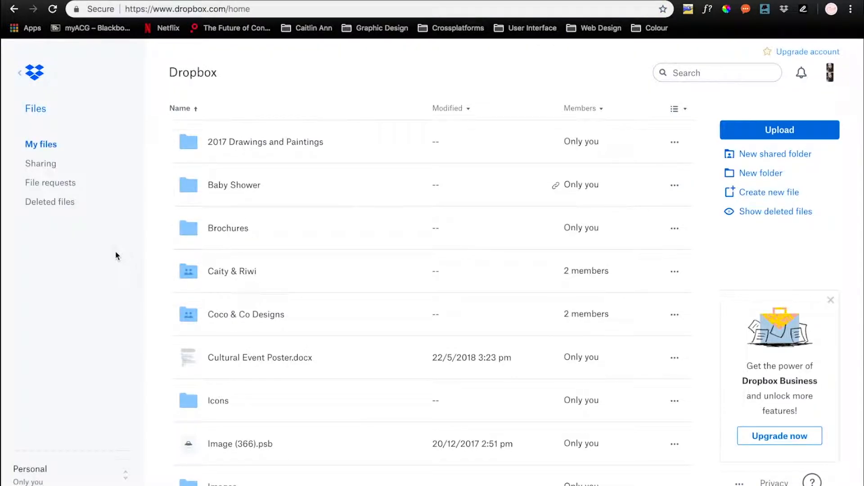
{"action": "left_click", "coordinate": [748, 155]}
{"action": "left_click", "coordinate": [594, 278]}
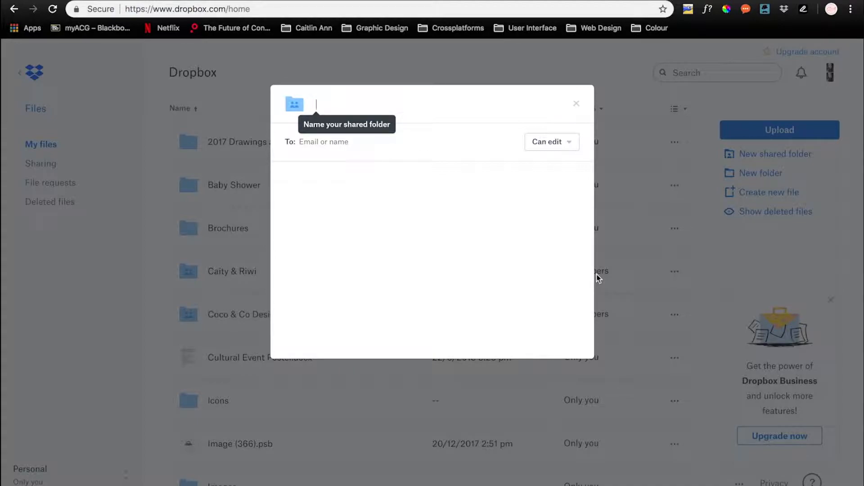
{"action": "left_click", "coordinate": [409, 135]}
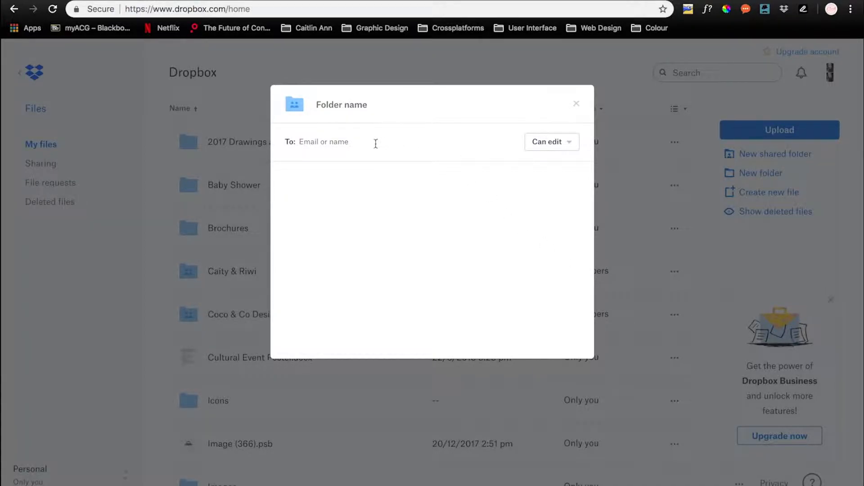
{"action": "left_click", "coordinate": [576, 103]}
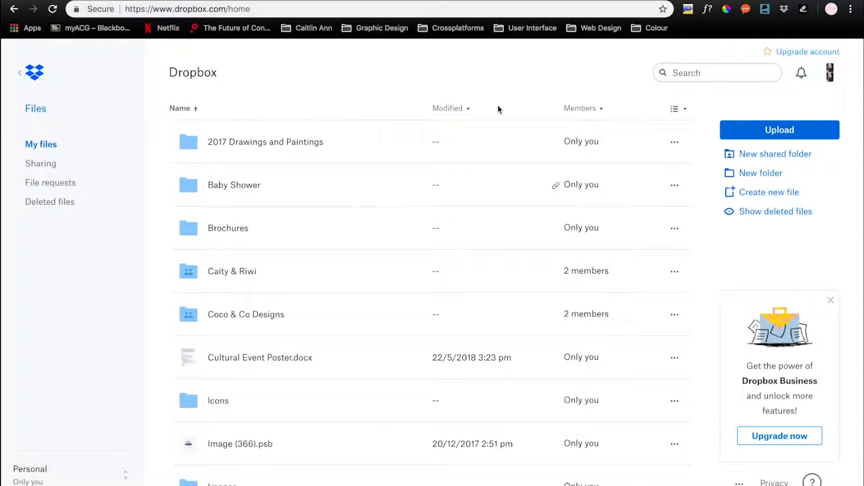
Look through the files in the first two-member shared folder and return to the main Dropbox file list
{"action": "left_click", "coordinate": [234, 276]}
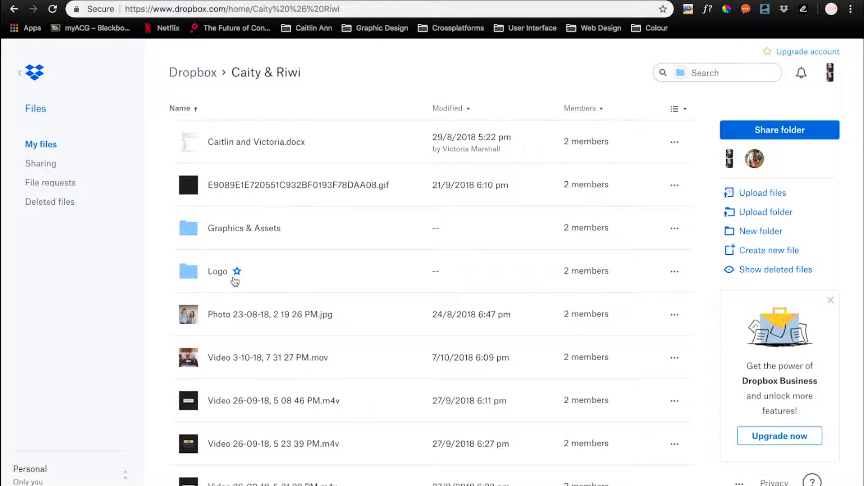
{"action": "scroll", "coordinate": [235, 282], "scroll_direction": "down", "scroll_amount": 2}
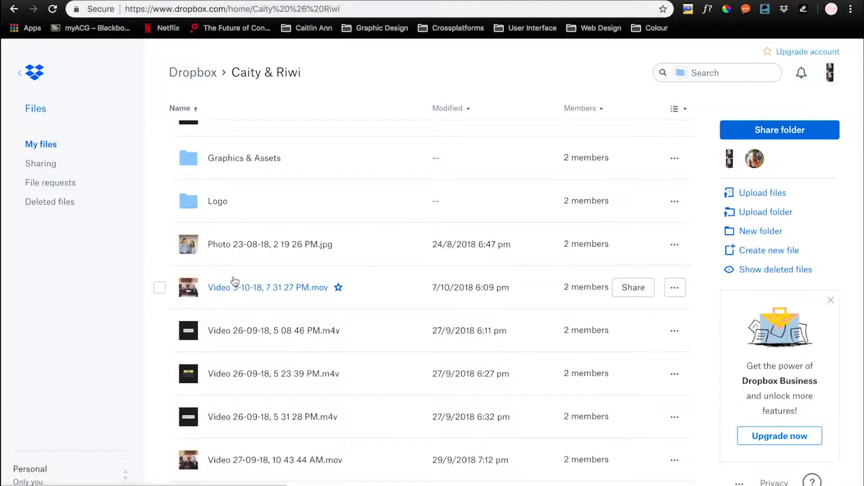
{"action": "scroll", "coordinate": [235, 281], "scroll_direction": "up", "scroll_amount": 2}
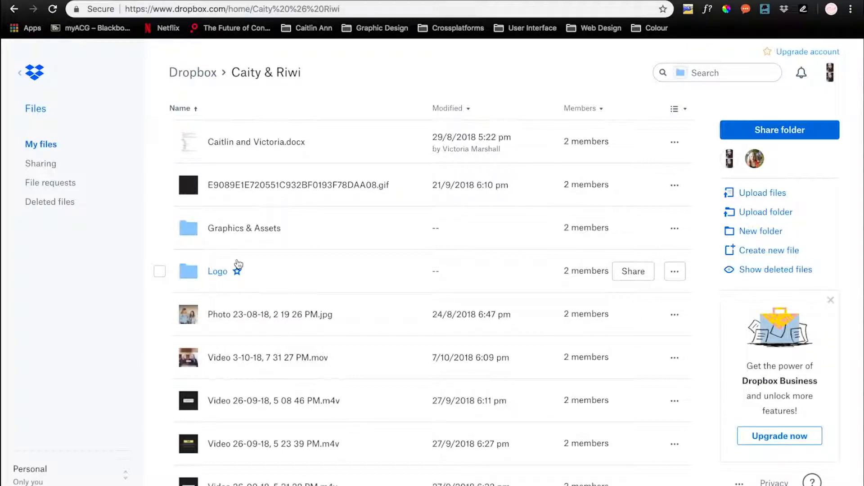
{"action": "left_click", "coordinate": [192, 73]}
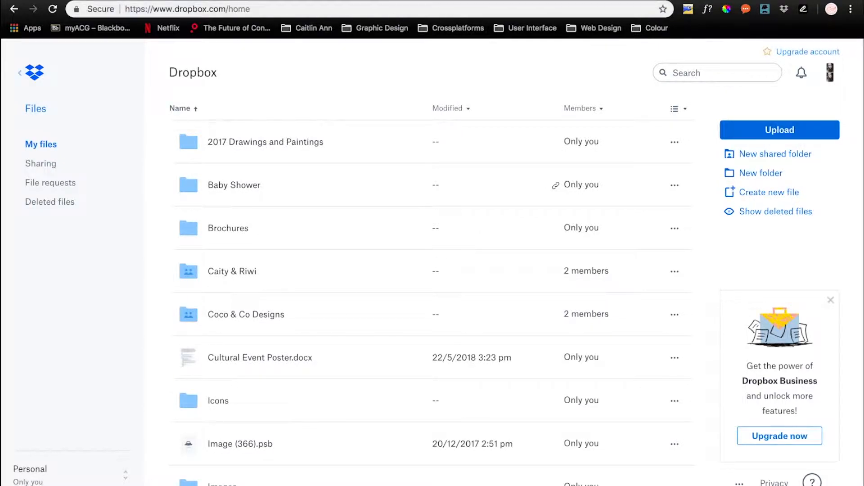
Switch to Pinterest, open the Moodboard 1 board from the profile's boards and look through its pins
{"action": "left_click", "coordinate": [526, 0]}
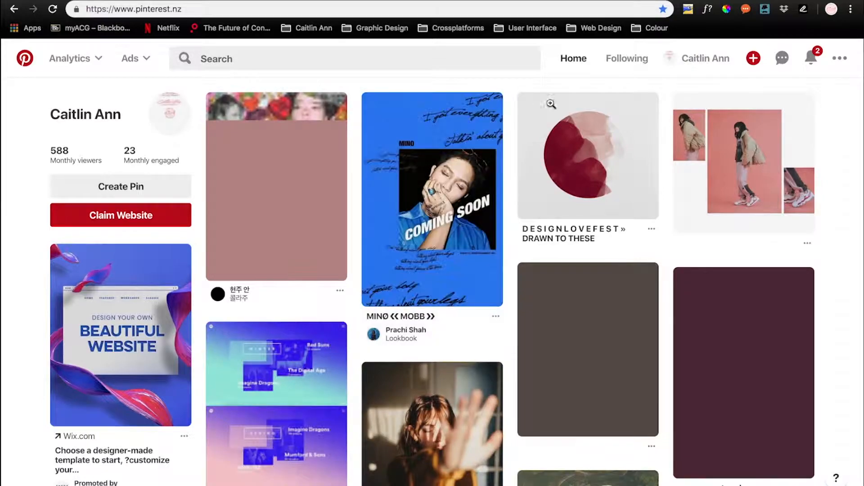
{"action": "left_click", "coordinate": [709, 57]}
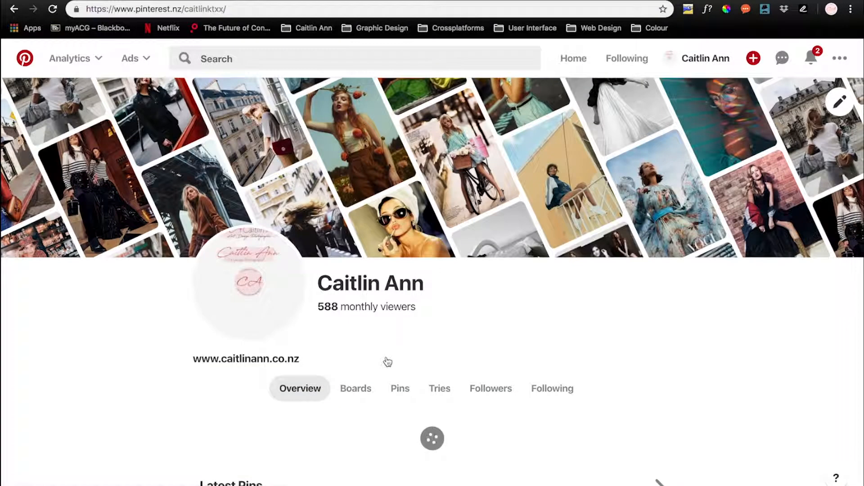
{"action": "left_click", "coordinate": [356, 388]}
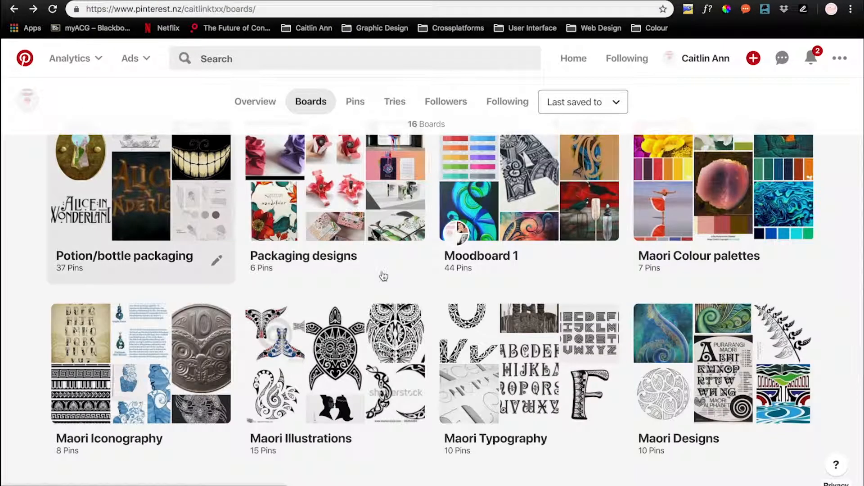
{"action": "left_click", "coordinate": [530, 178]}
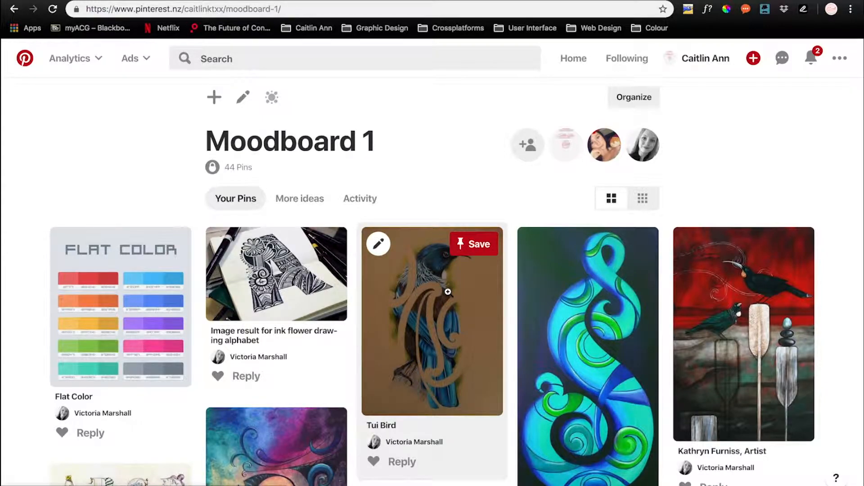
{"action": "scroll", "coordinate": [361, 265], "scroll_direction": "down", "scroll_amount": 3}
{"action": "scroll", "coordinate": [565, 185], "scroll_direction": "up", "scroll_amount": 3}
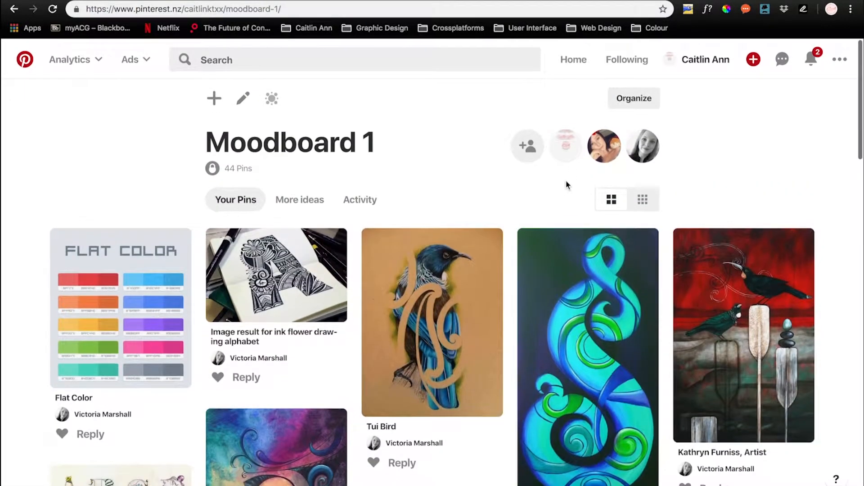
Organize the Moodboard 1 board by moving the Tui Bird pin to the first position, and finish organizing
{"action": "left_click", "coordinate": [628, 103]}
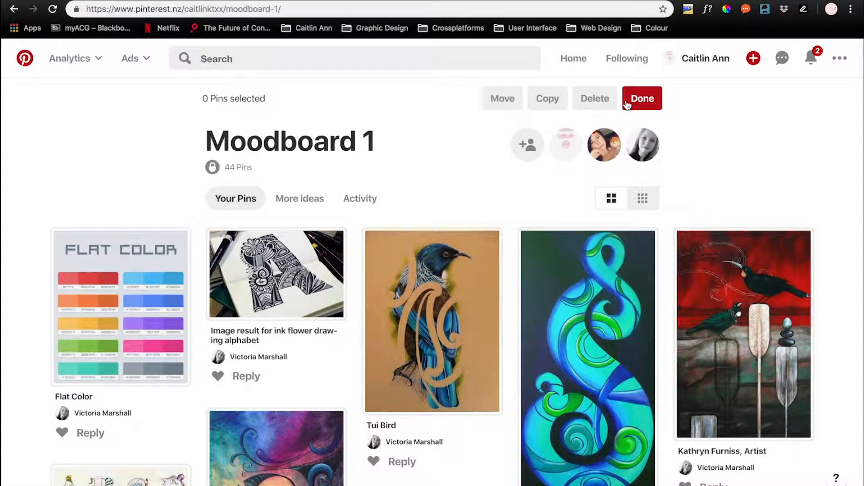
{"action": "mouse_move", "coordinate": [452, 227]}
{"action": "left_mouse_down"}
{"action": "mouse_move", "coordinate": [117, 234]}
{"action": "mouse_move", "coordinate": [193, 259]}
{"action": "left_mouse_up"}
{"action": "scroll", "coordinate": [272, 274], "scroll_direction": "down", "scroll_amount": 15}
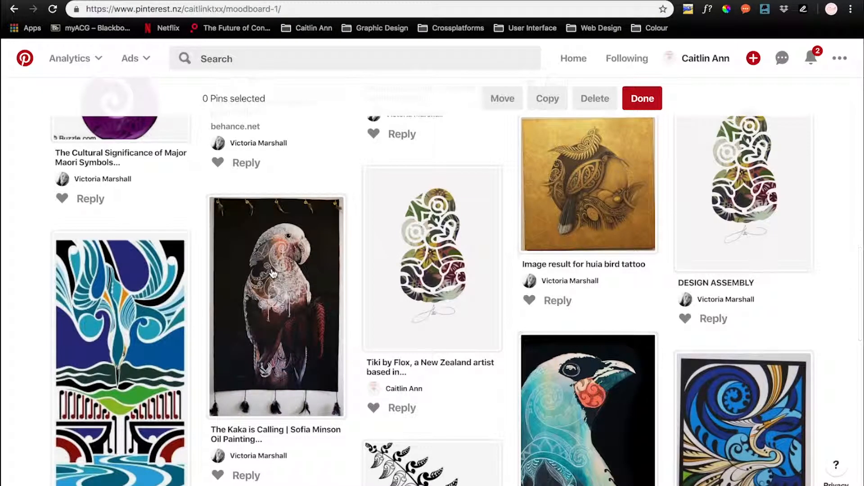
{"action": "scroll", "coordinate": [272, 274], "scroll_direction": "down", "scroll_amount": 4}
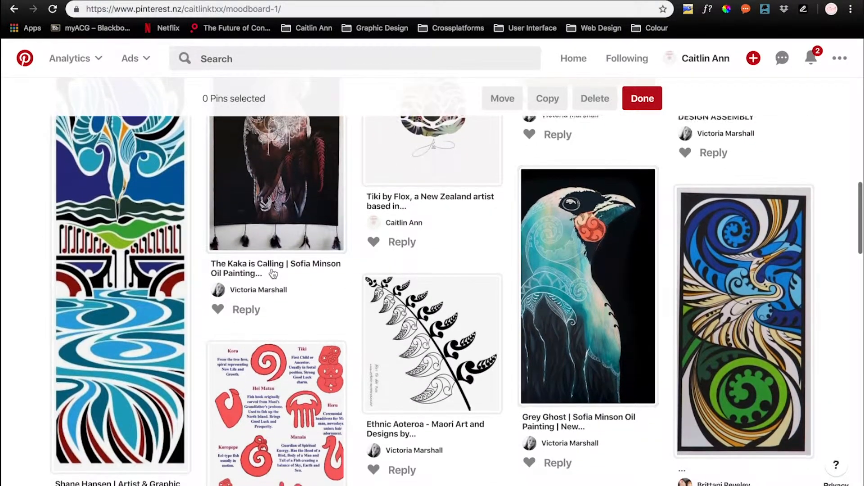
{"action": "scroll", "coordinate": [272, 274], "scroll_direction": "up", "scroll_amount": 18}
{"action": "left_click", "coordinate": [642, 100]}
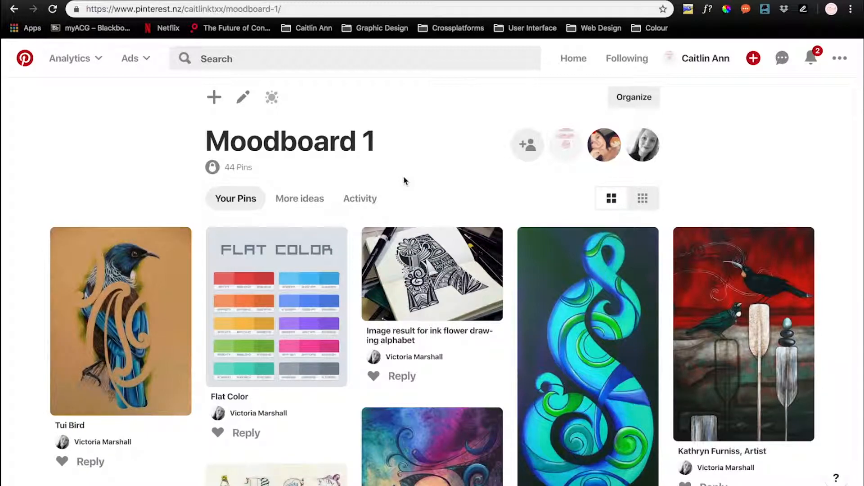
{"action": "scroll", "coordinate": [404, 180], "scroll_direction": "down", "scroll_amount": 3}
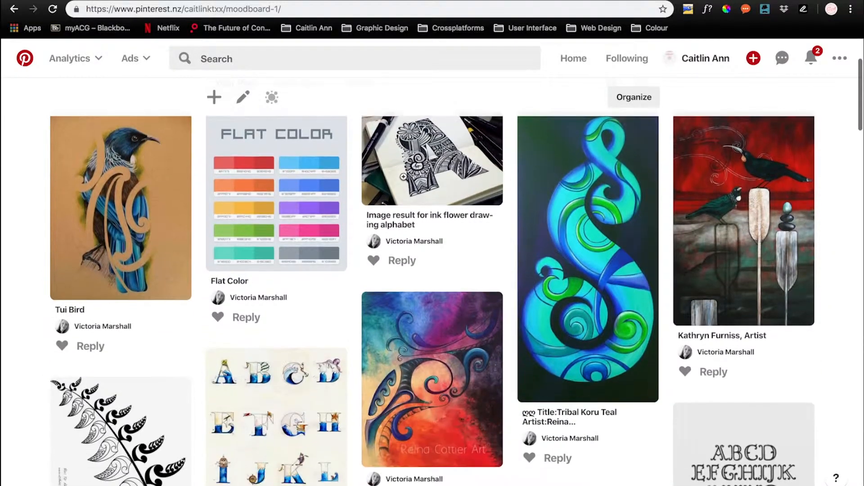
{"action": "scroll", "coordinate": [405, 177], "scroll_direction": "up", "scroll_amount": 3}
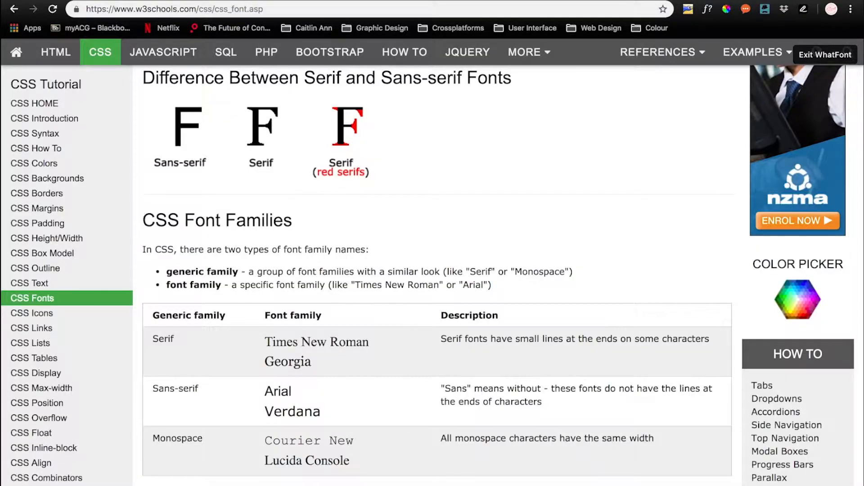
Switch to the W3Schools CSS Fonts page and inspect the Arial sample's font details with WhatFont, closing the details when done
{"action": "scroll", "coordinate": [283, 199], "scroll_direction": "down", "scroll_amount": 2}
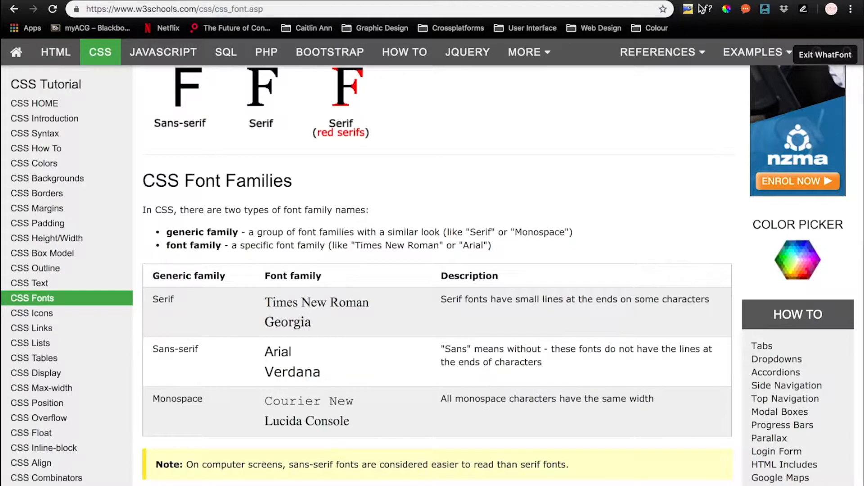
{"action": "left_click", "coordinate": [708, 11]}
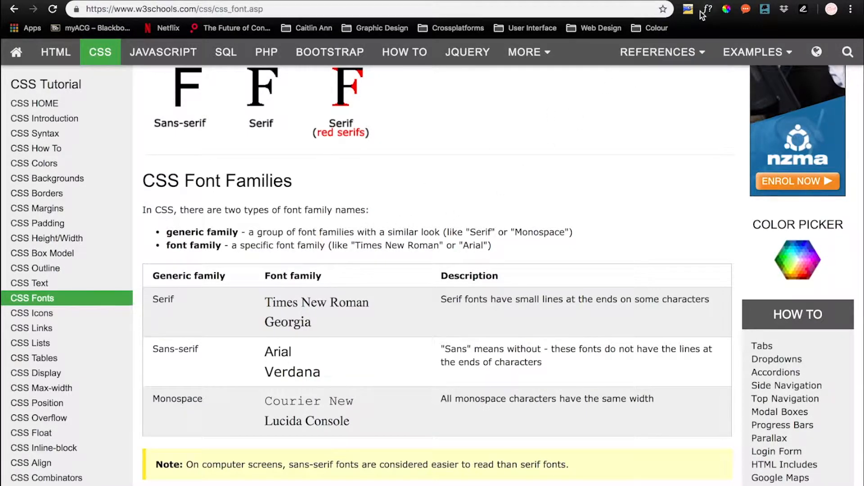
{"action": "left_click", "coordinate": [710, 10]}
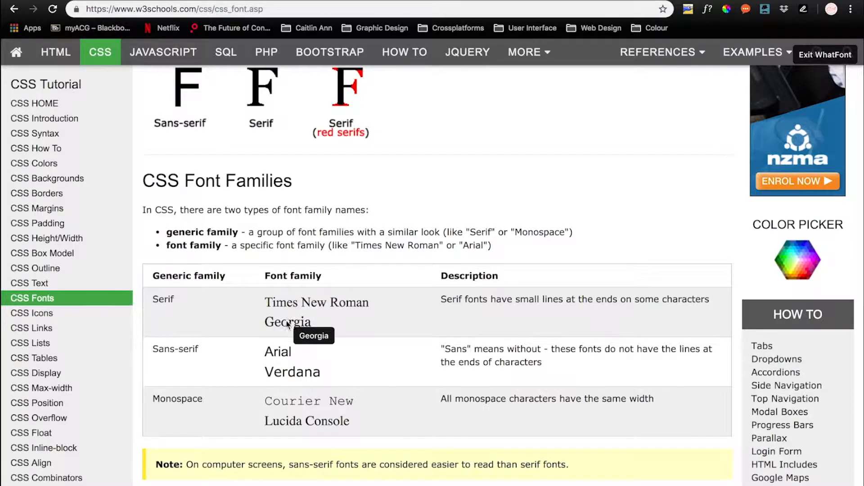
{"action": "left_click", "coordinate": [282, 354]}
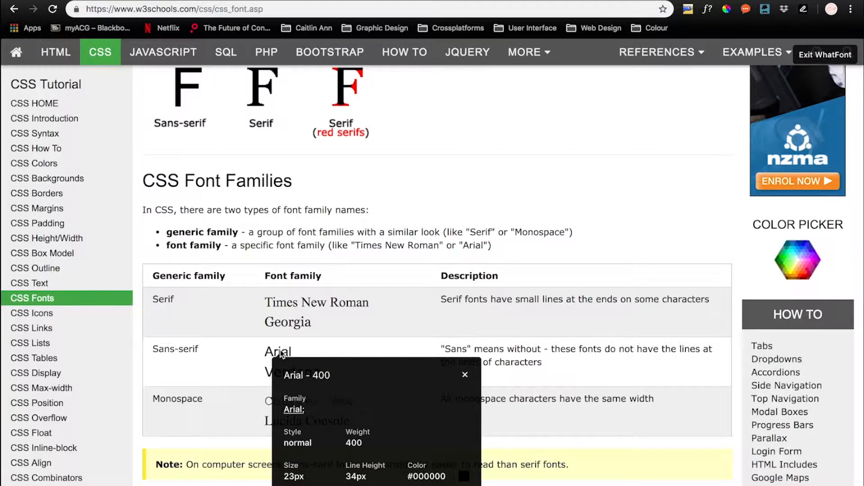
{"action": "scroll", "coordinate": [354, 383], "scroll_direction": "down", "scroll_amount": 3}
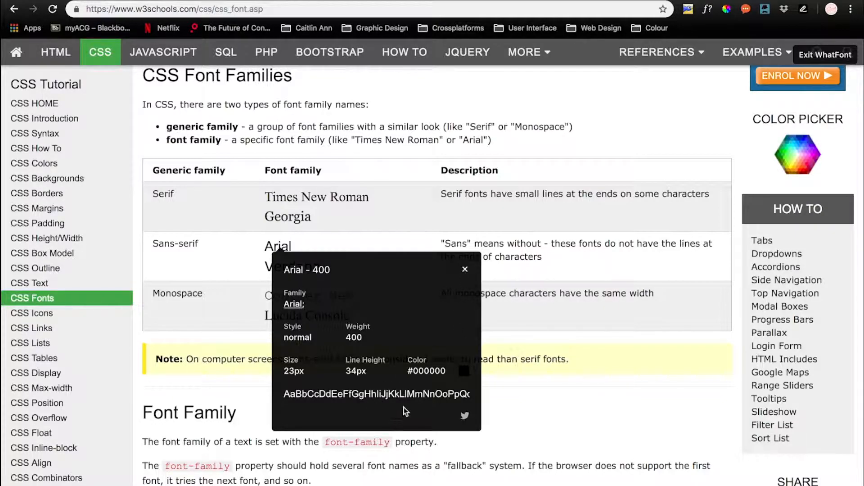
{"action": "left_click", "coordinate": [466, 271]}
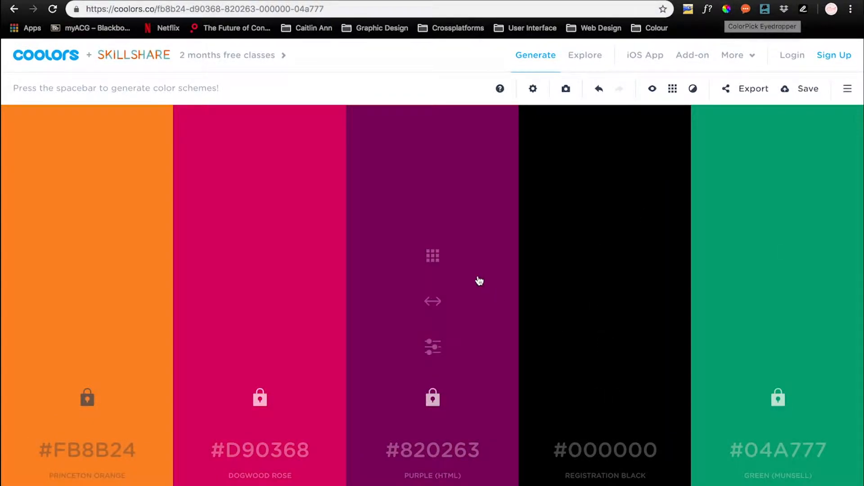
On the Coolors palette, sample the purple swatch's hex code with the ColorPick Eyedropper and resume sampling
{"action": "left_click", "coordinate": [727, 10]}
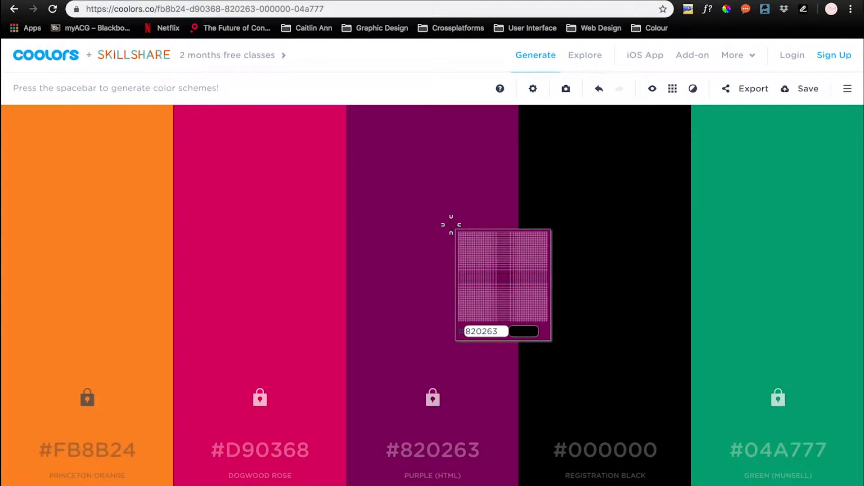
{"action": "left_click", "coordinate": [451, 224]}
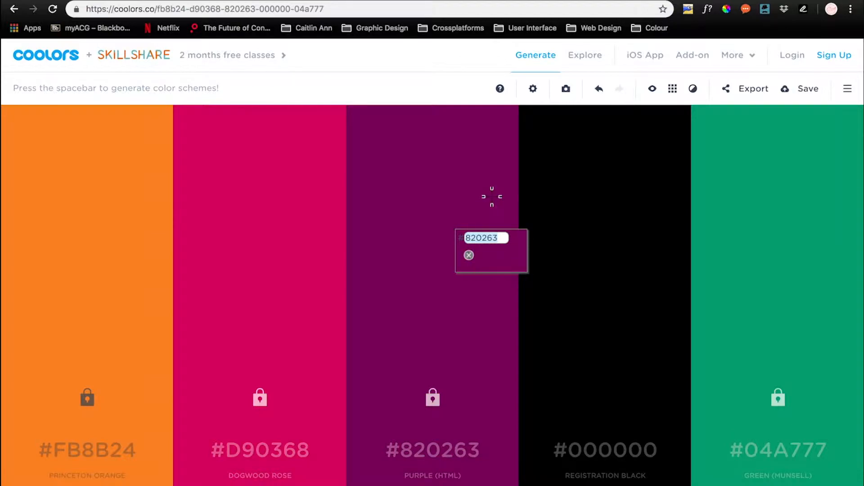
{"action": "left_click", "coordinate": [553, 198]}
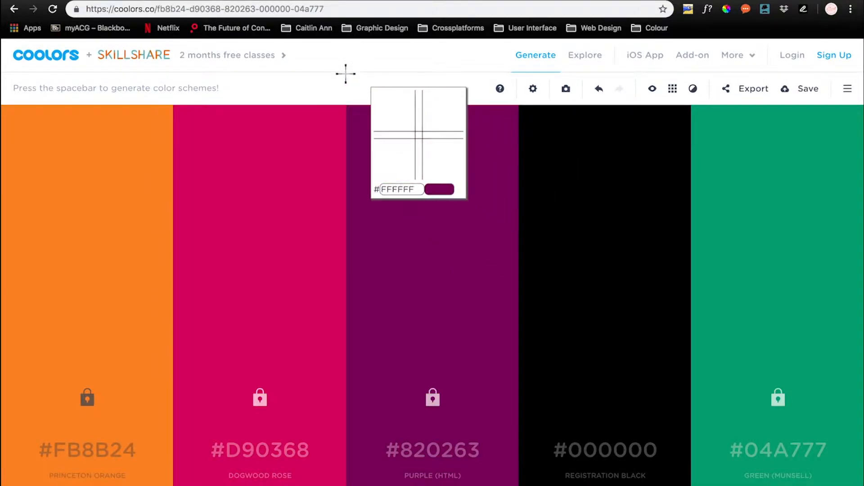